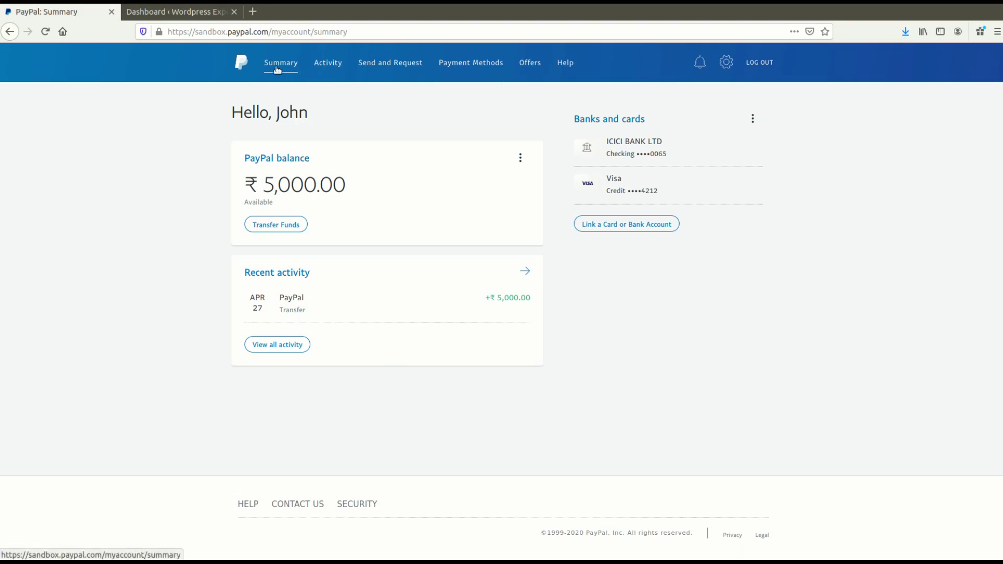
Go through Activity, retry after the load error, and open the account Settings page.
left_click(337, 65)
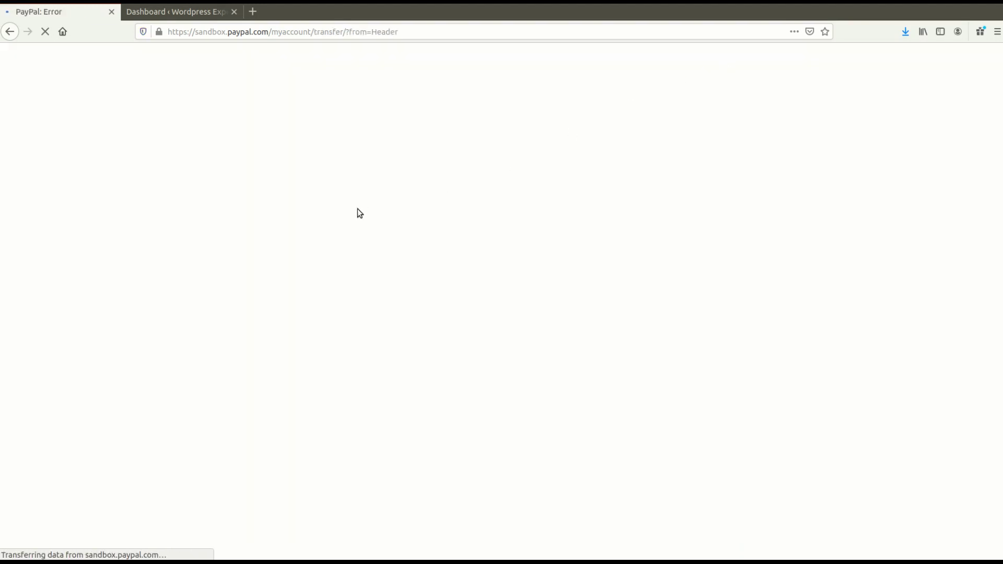
left_click(506, 265)
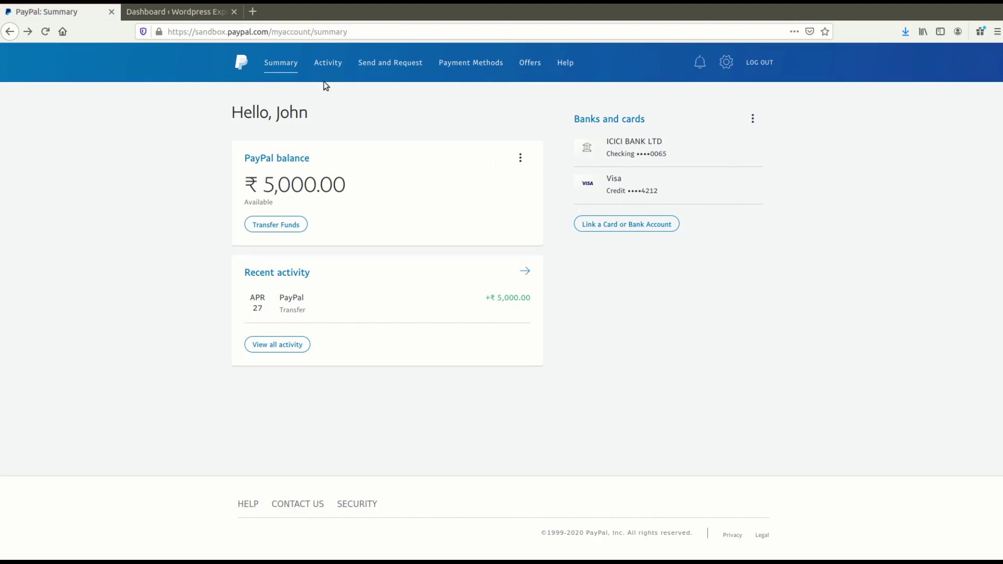
left_click(726, 63)
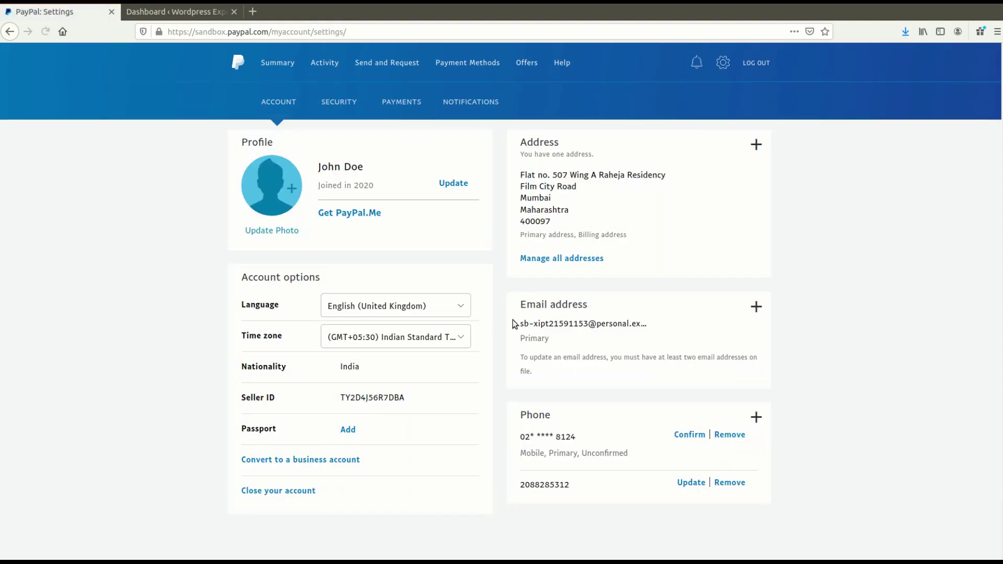
scroll(497, 360, "down", 3)
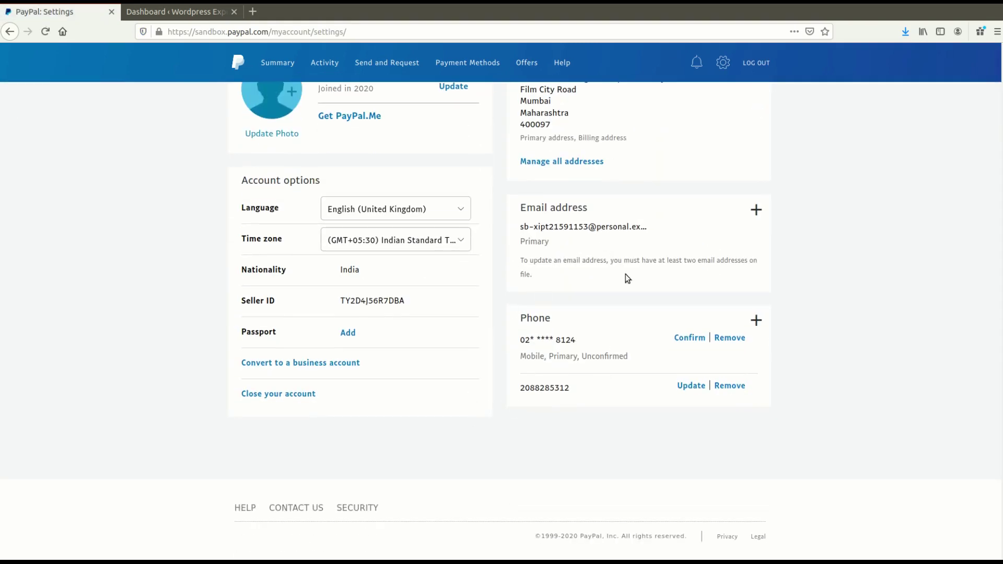
scroll(495, 387, "up", 3)
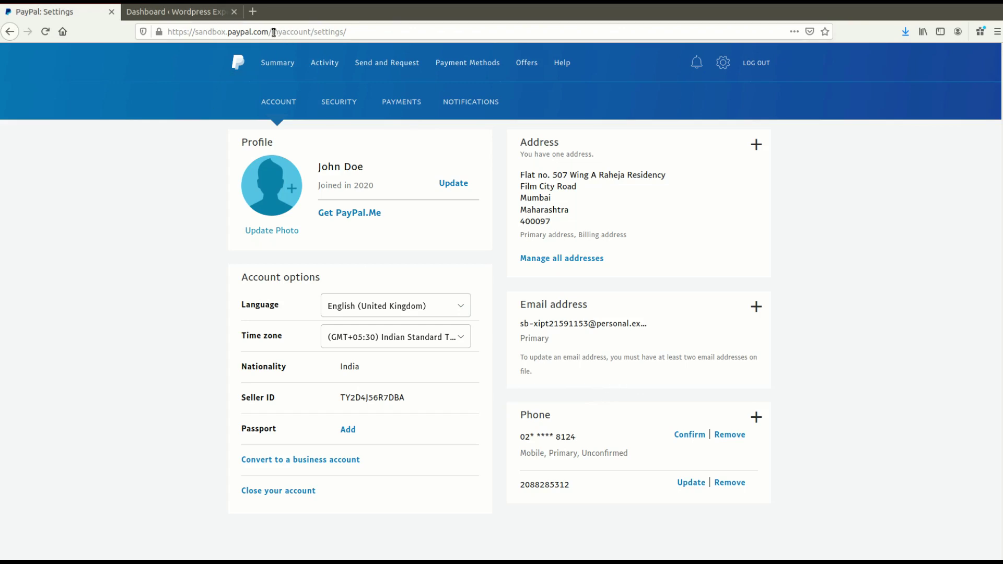
Change the sandbox address path to /button, then to /buttons, to reach the button-creation page.
left_click_drag(274, 32, 376, 34)
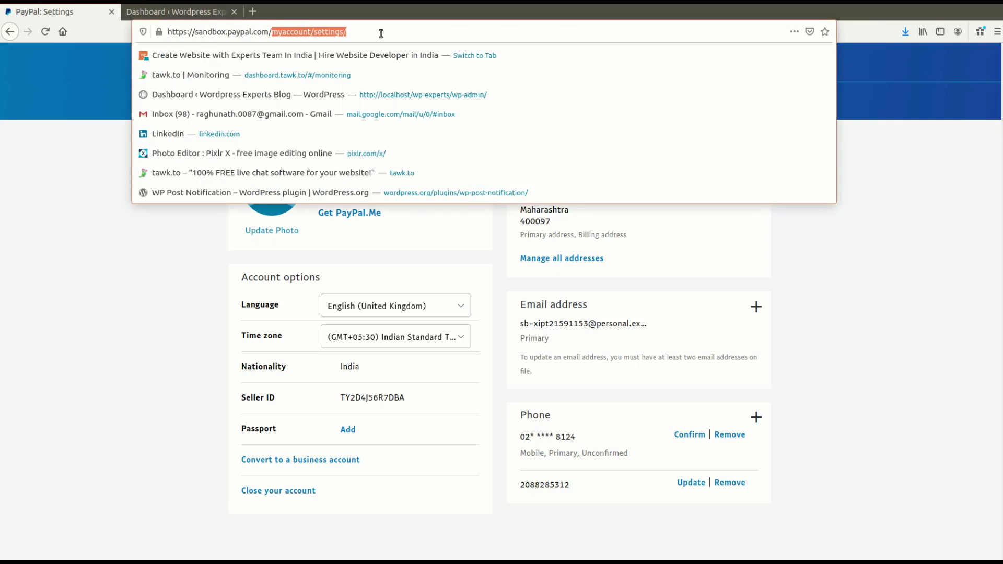
type("button")
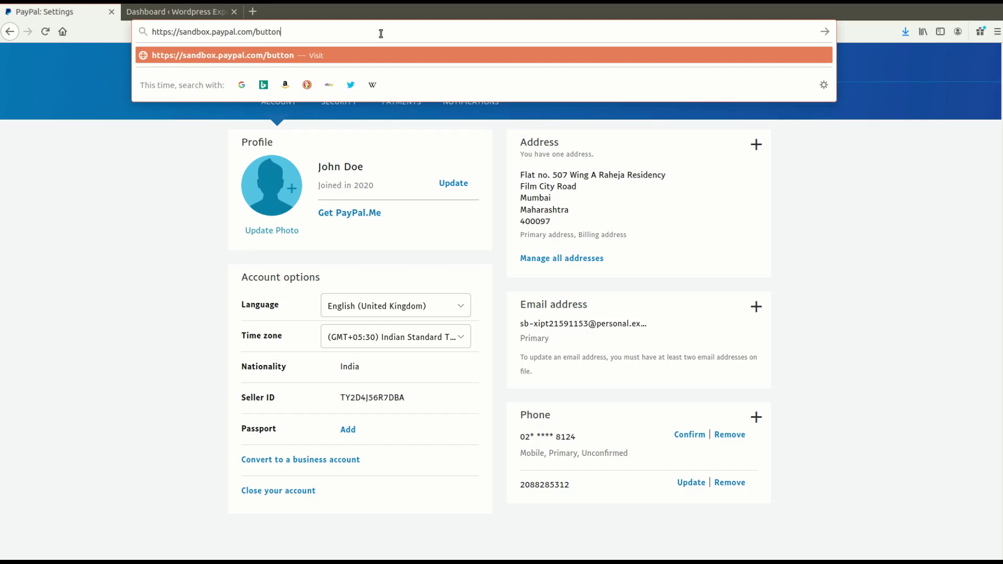
key("Return")
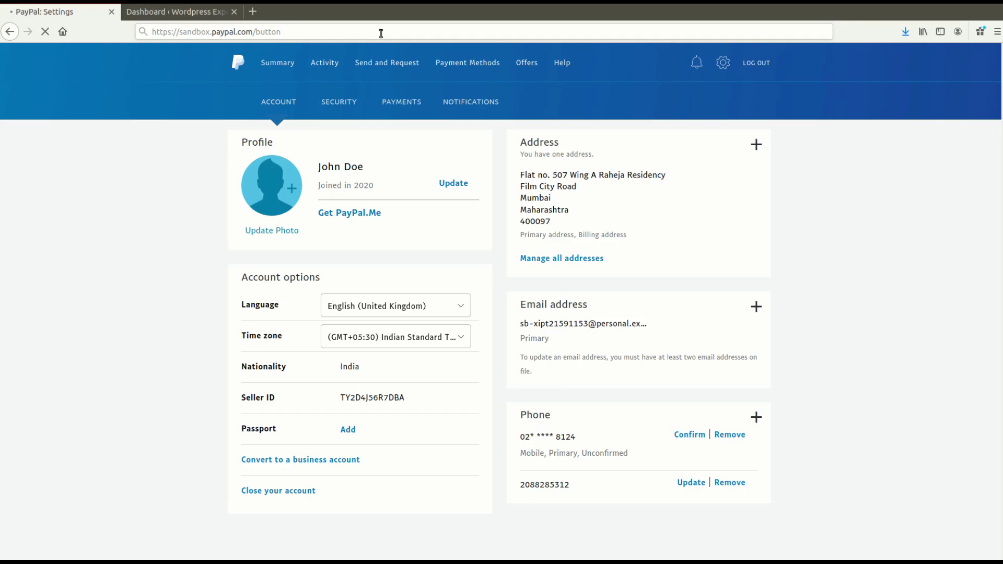
left_click(381, 33)
left_click_drag(381, 33, 293, 30)
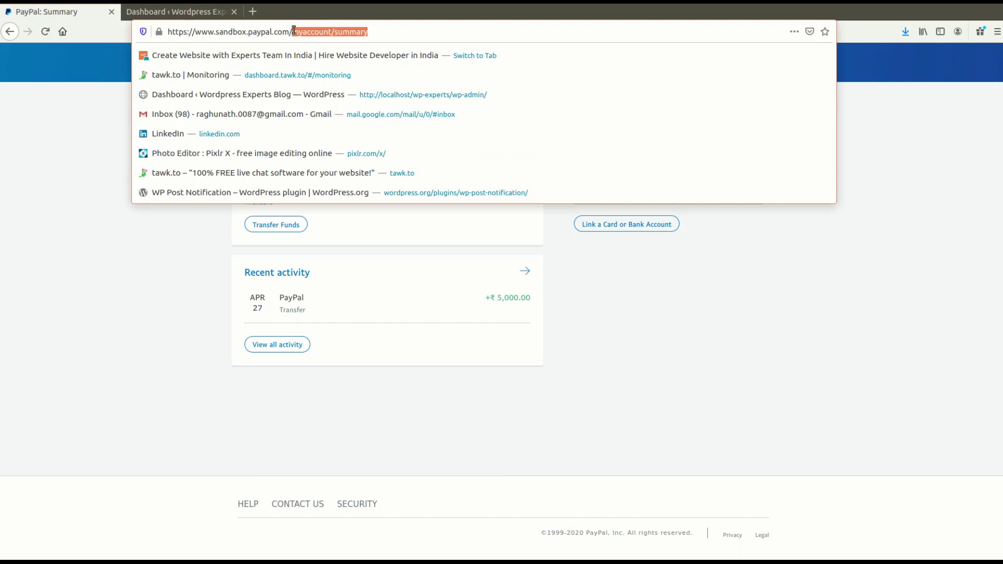
type("button")
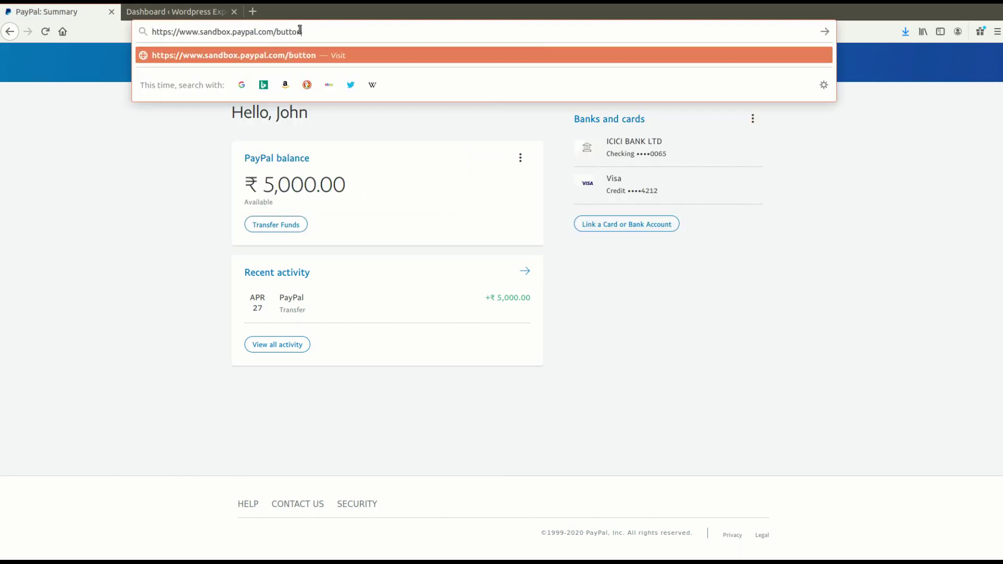
type("s")
key("Return")
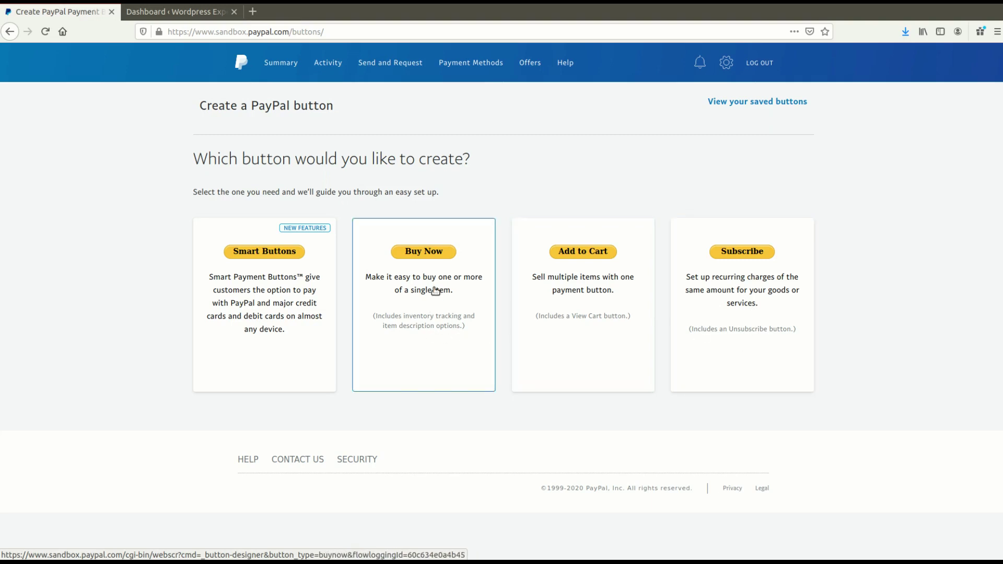
Start a Buy Now button named 'My paypal button' with price 100.
left_click(434, 253)
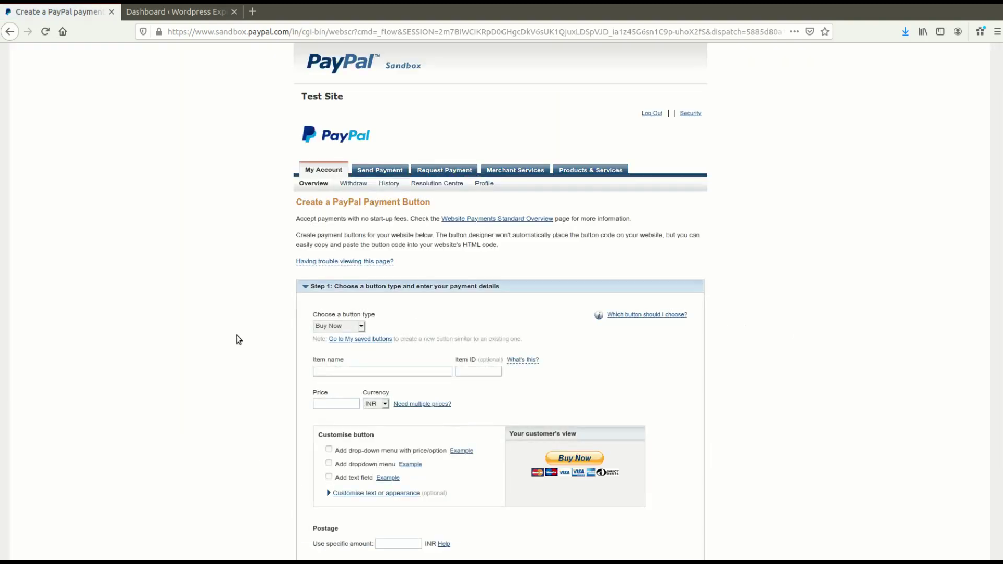
scroll(220, 376, "down", 3)
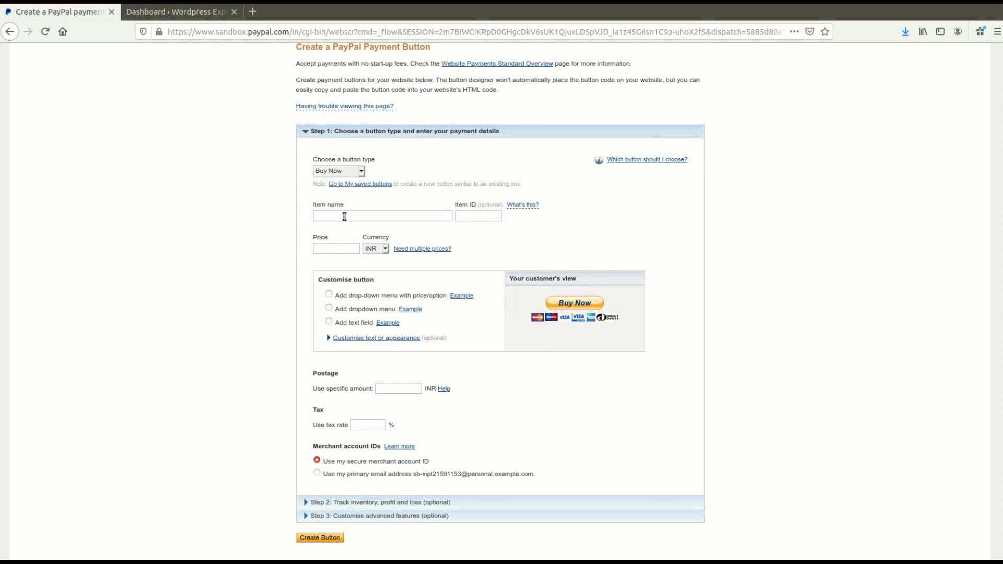
type("My paya")
type("al button")
left_click(476, 215)
type("100")
Set the button's currency to INR.
left_click(373, 251)
left_click(372, 252)
left_click(367, 251)
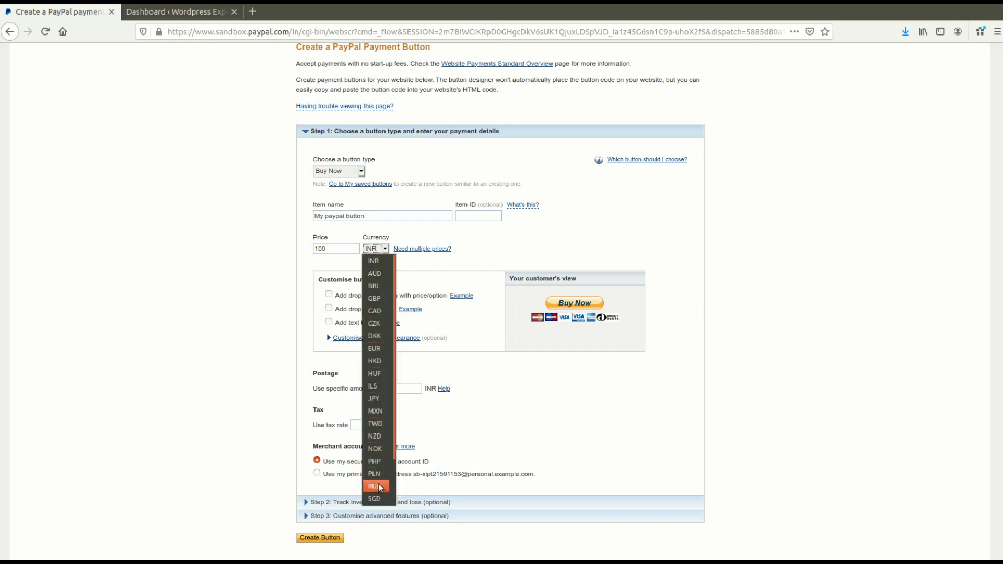
left_click(374, 252)
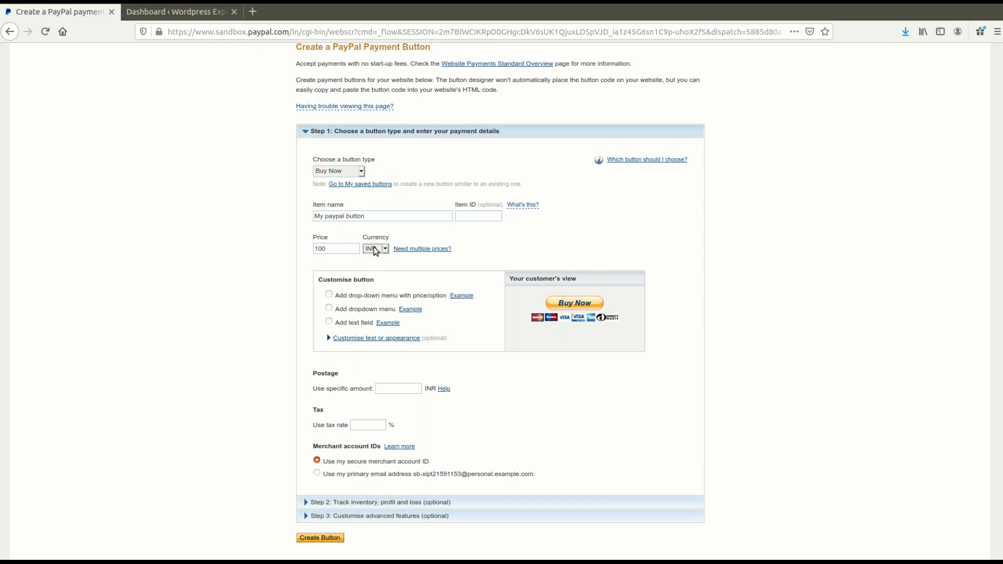
key("u")
left_click(376, 251)
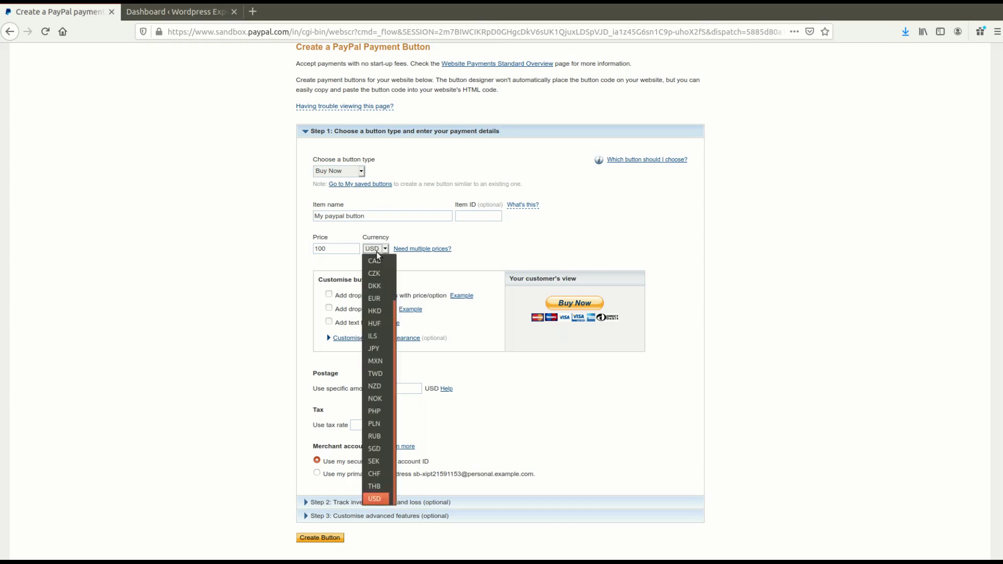
scroll(378, 255, "up", 2)
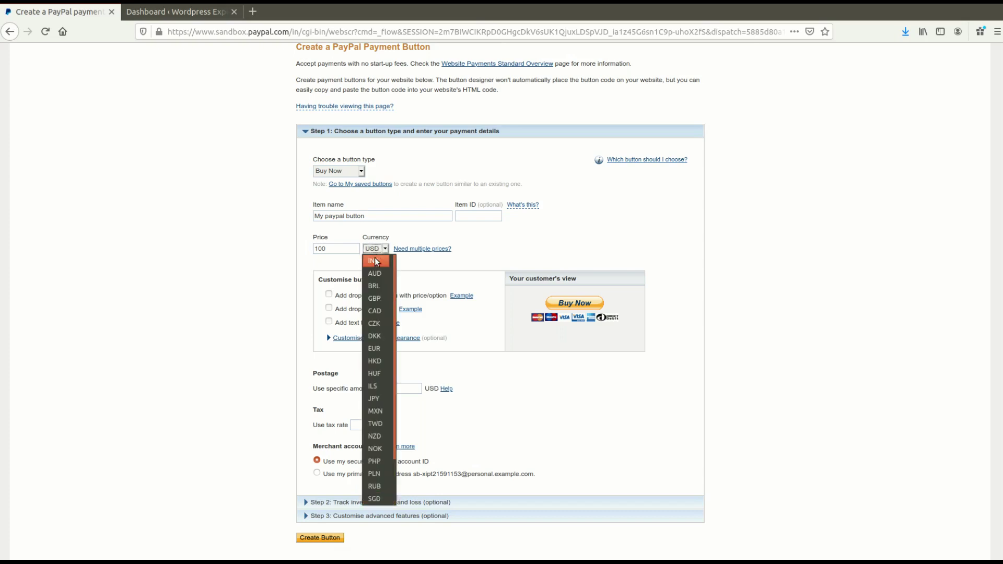
left_click(376, 260)
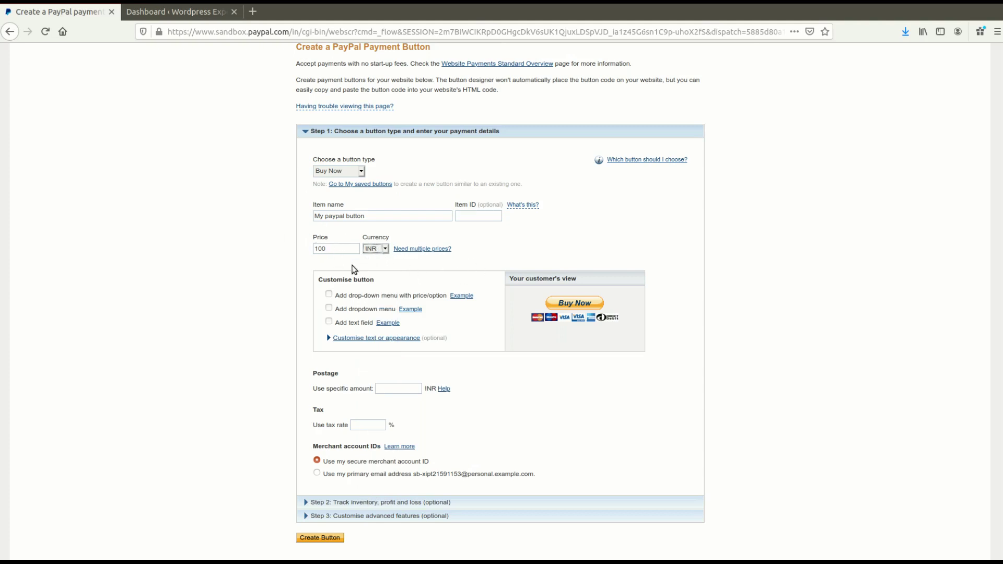
Expand the Step 3: Customise advanced features section.
scroll(362, 418, "down", 2)
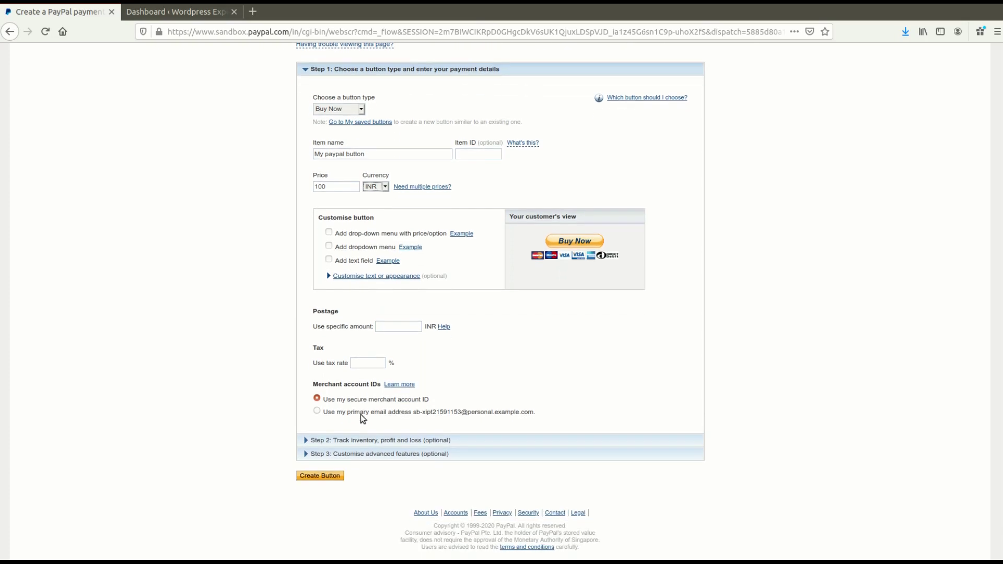
scroll(384, 426, "down", 2)
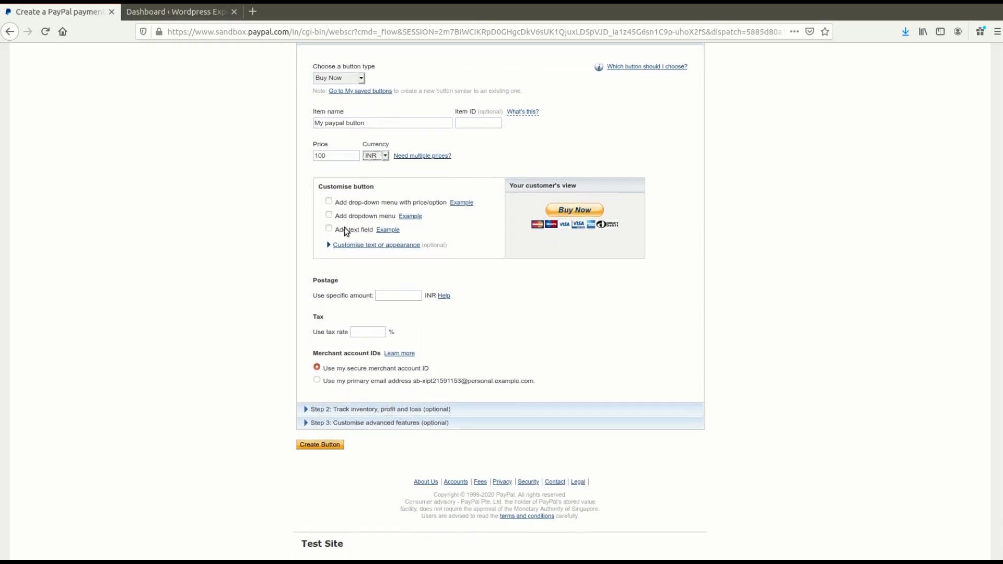
scroll(463, 360, "up", 5)
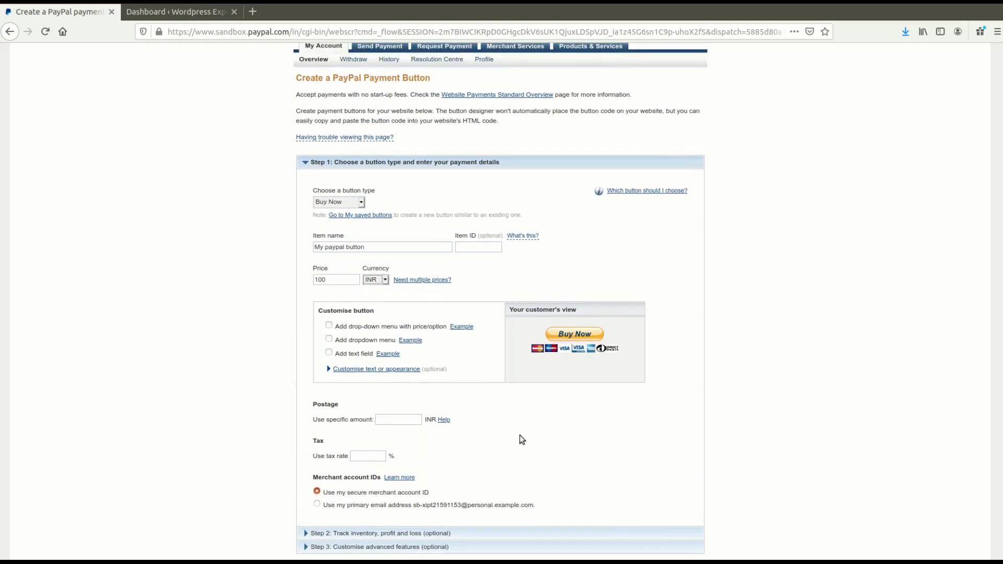
scroll(493, 437, "down", 4)
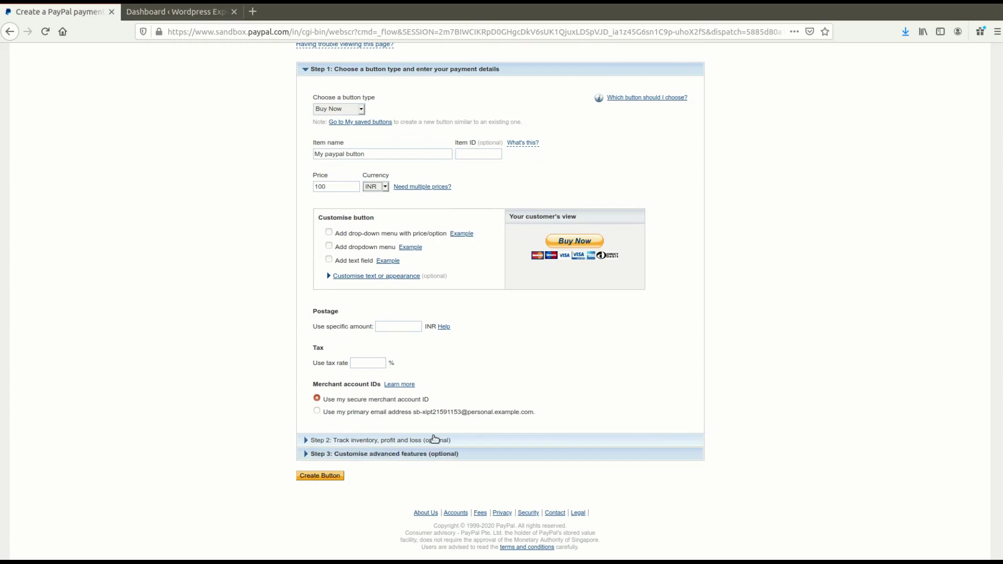
scroll(431, 452, "down", 1)
left_click(423, 426)
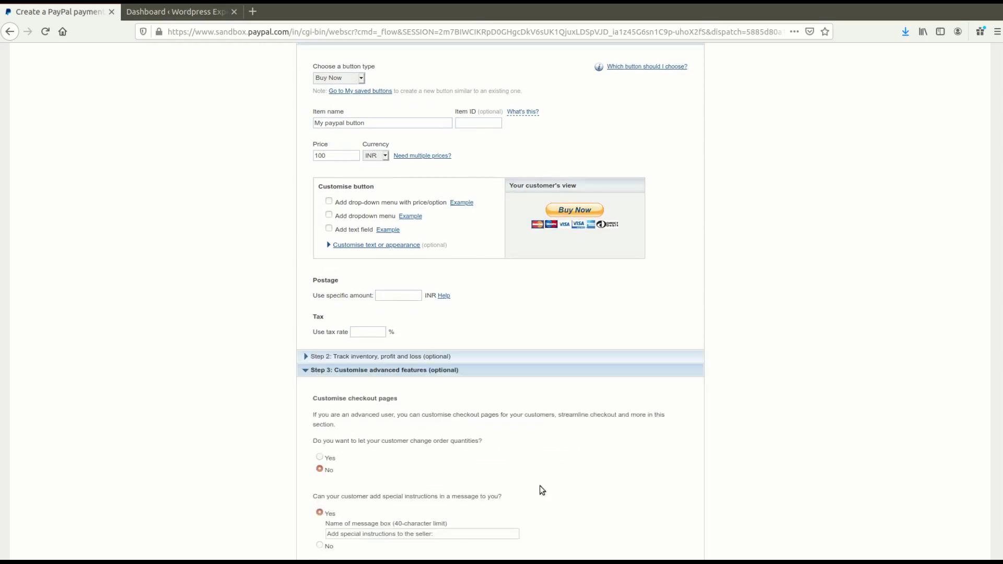
scroll(562, 370, "up", 2)
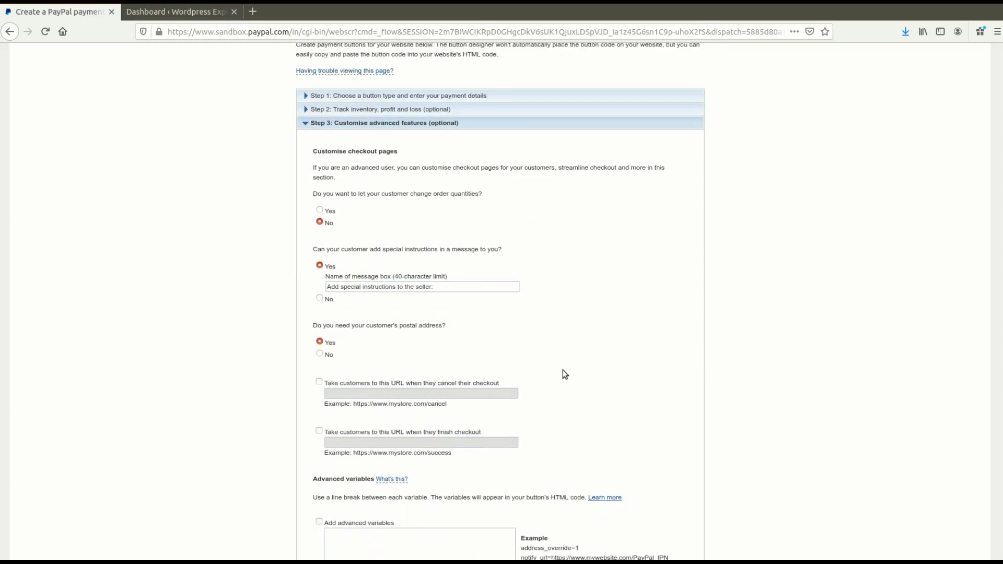
scroll(523, 303, "up", 3)
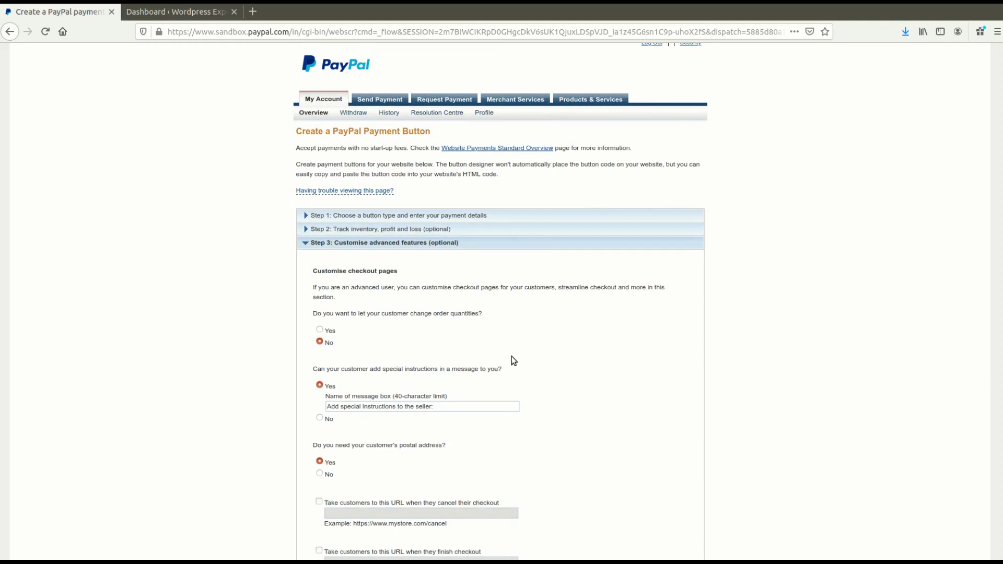
Tick Add advanced variables and enter discount_amount=10.00.
scroll(512, 358, "down", 5)
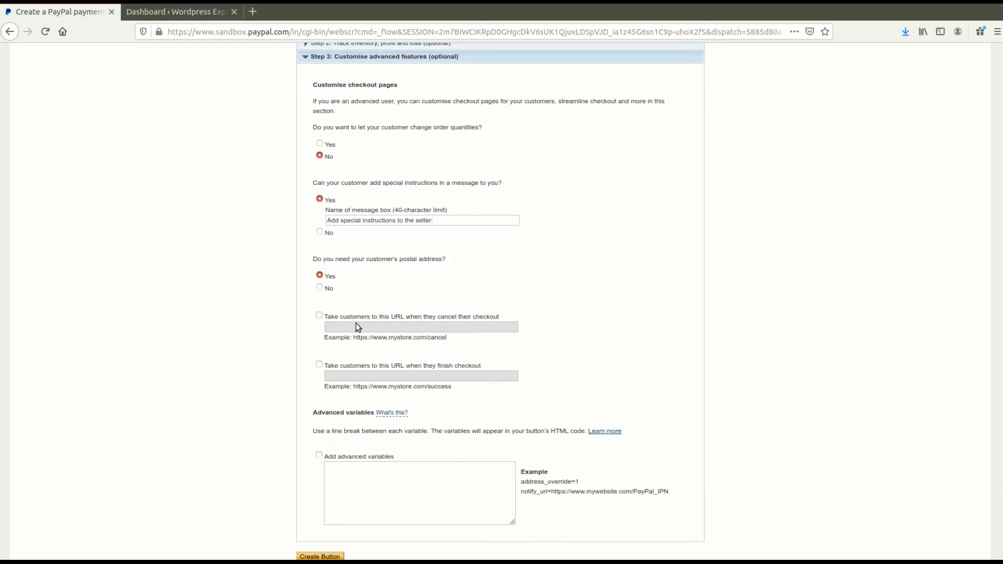
left_click_drag(340, 317, 513, 316)
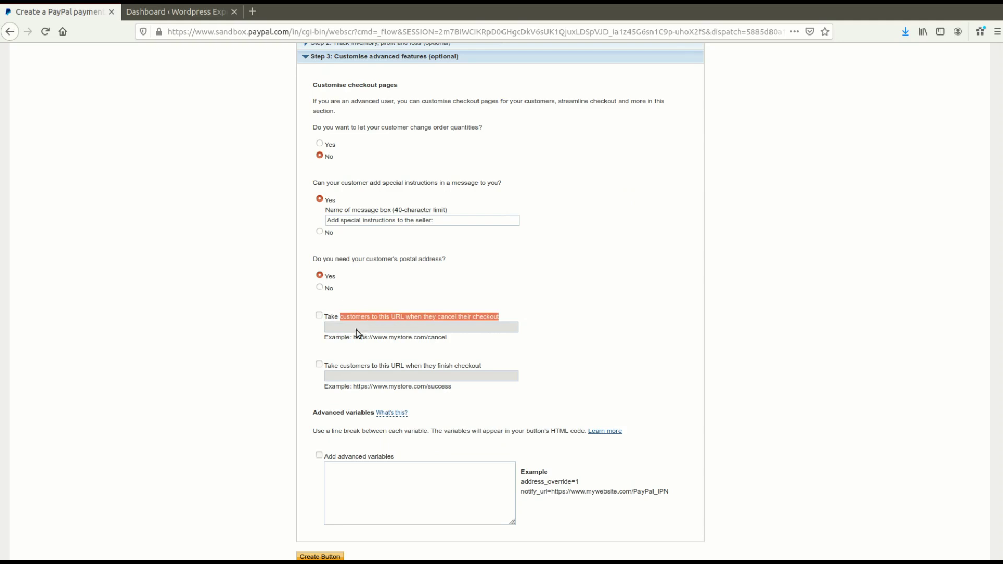
scroll(477, 394, "down", 2)
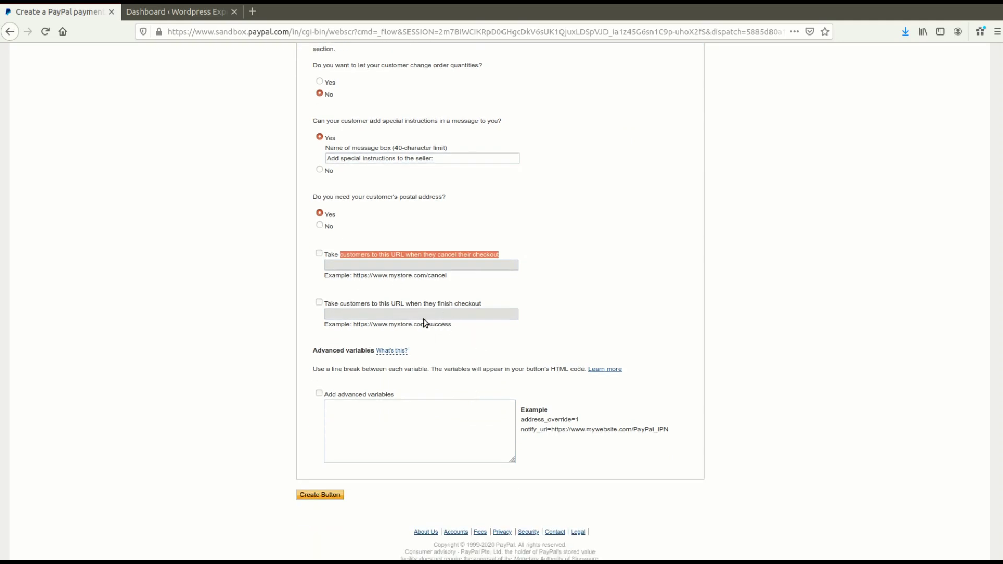
scroll(425, 437, "down", 2)
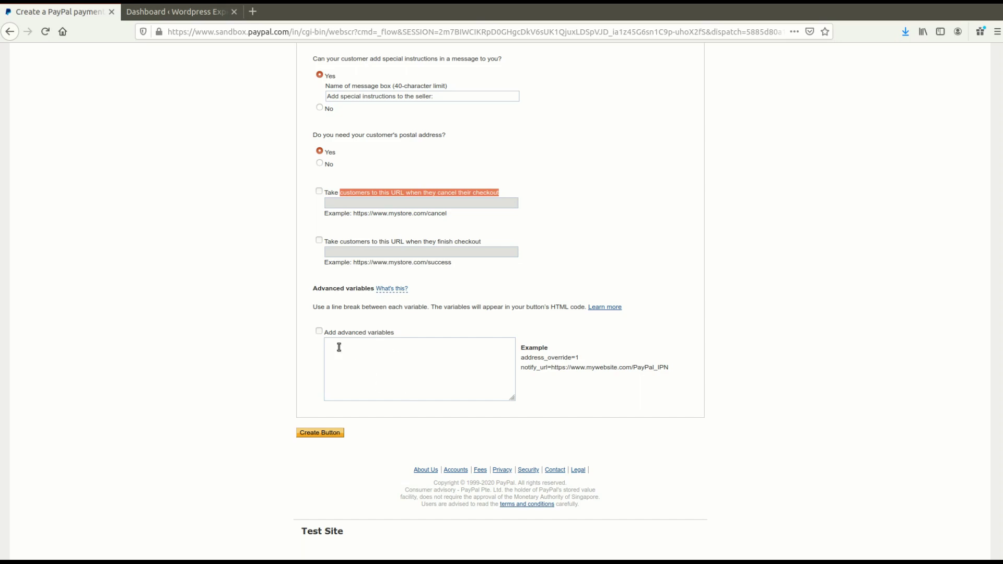
left_click(319, 332)
left_click(376, 349)
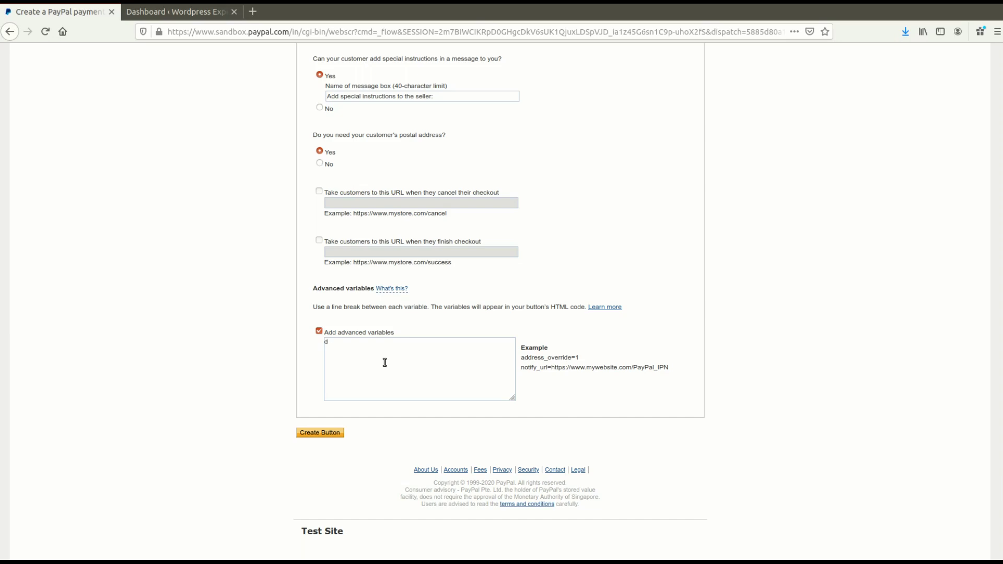
type("discount")
Create the button and copy all of its generated HTML website code.
left_click(331, 436)
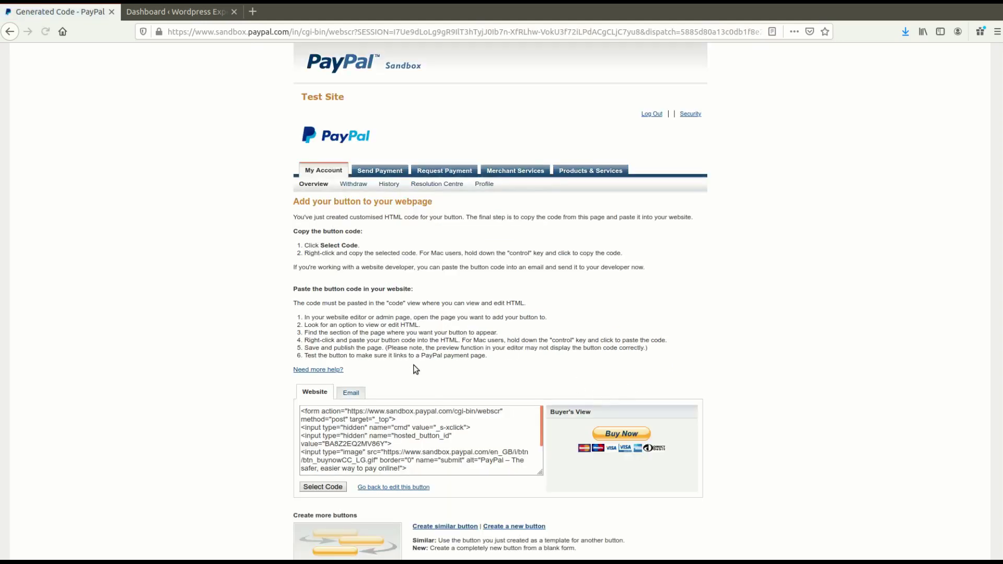
scroll(513, 349, "down", 2)
scroll(515, 466, "up", 2)
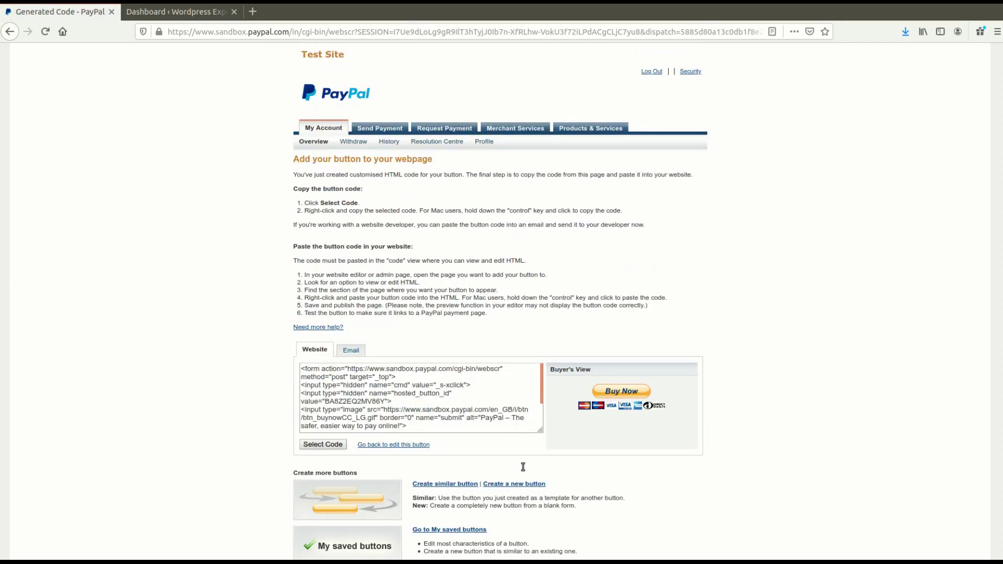
scroll(405, 410, "down", 2)
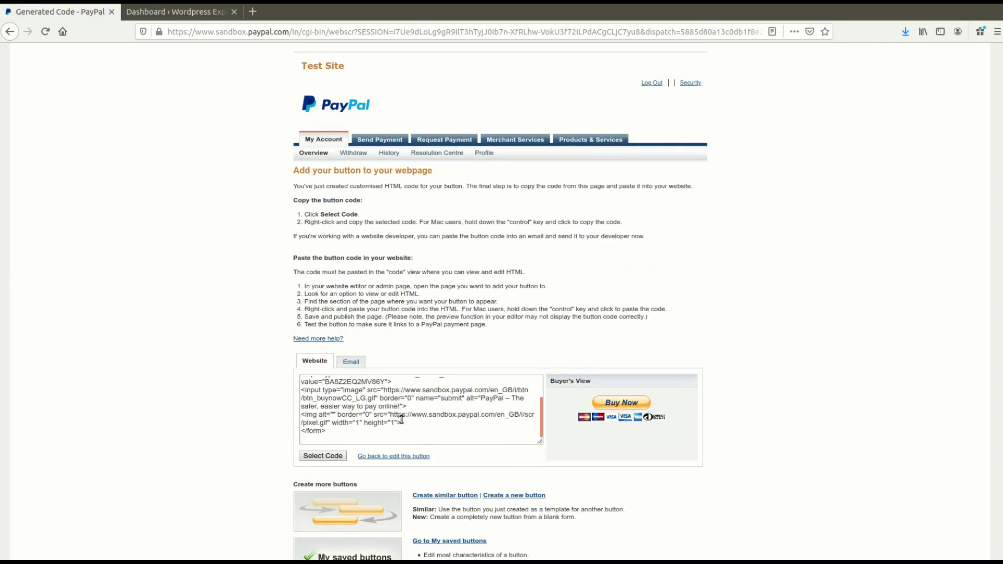
scroll(397, 426, "up", 2)
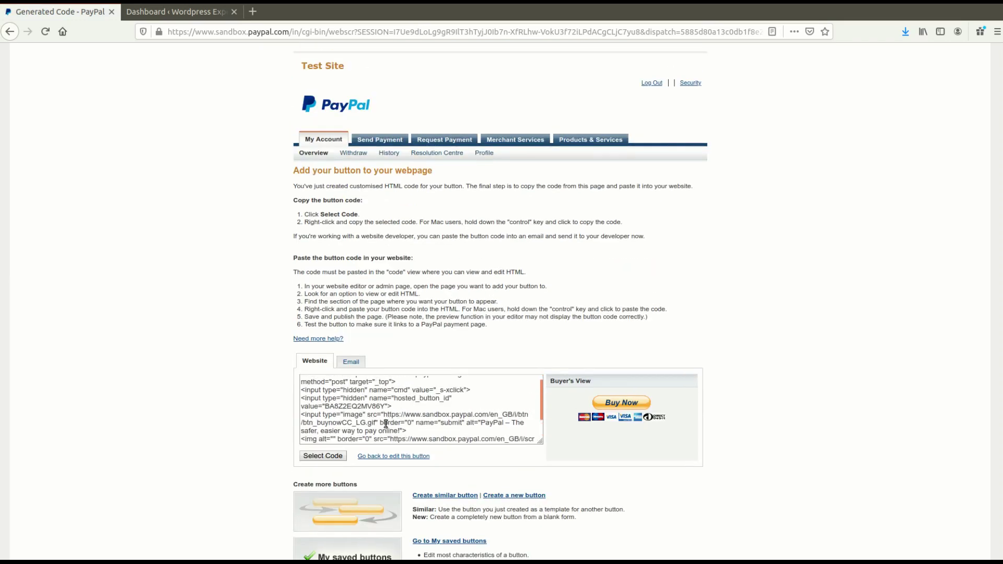
scroll(361, 421, "down", 2)
key("ctrl+a")
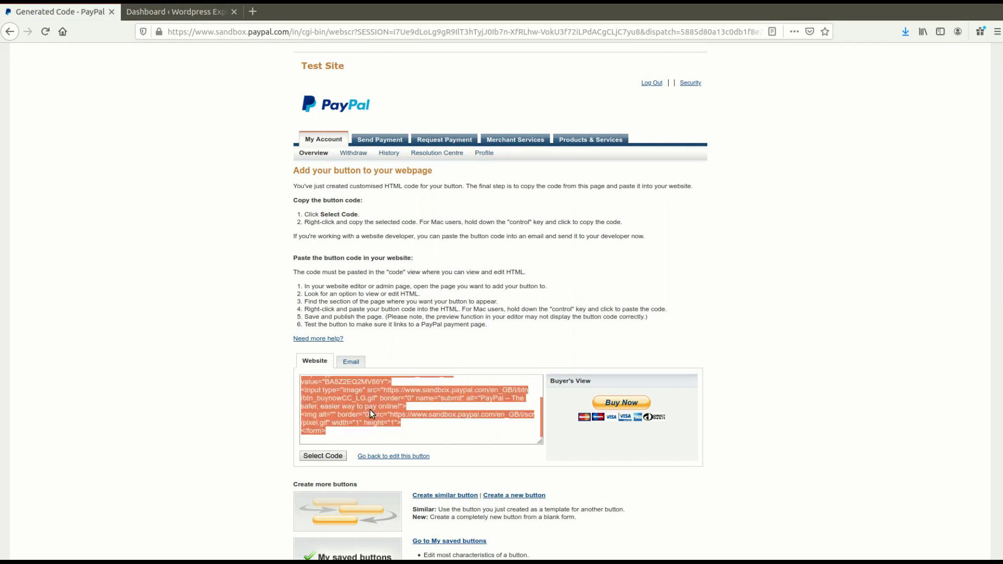
right_click(370, 410)
left_click(397, 443)
Copy the payment link URL from the Email tab and go to the WordPress dashboard.
left_click(351, 362)
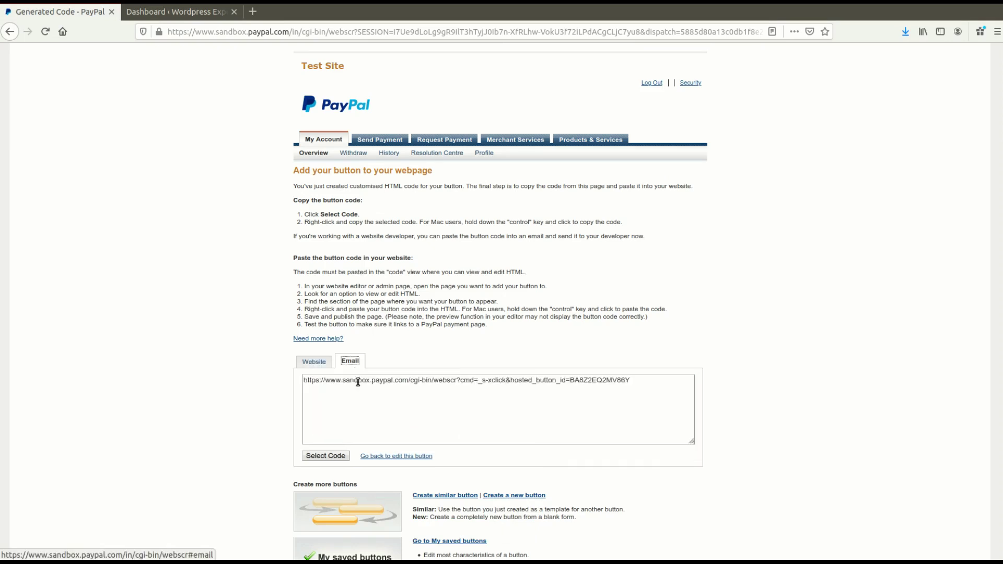
triple_click(417, 382)
left_click(417, 382)
triple_click(418, 382)
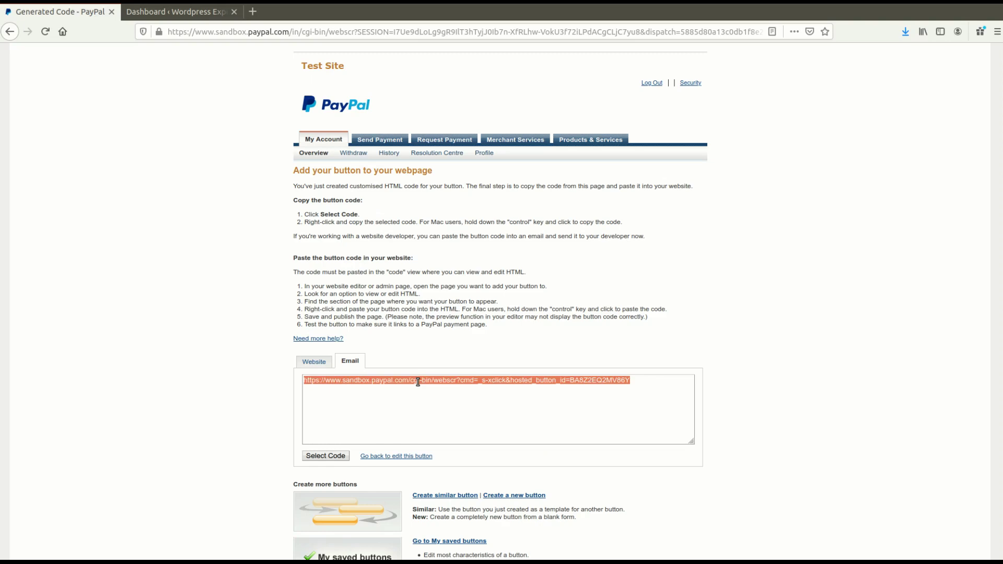
right_click(418, 382)
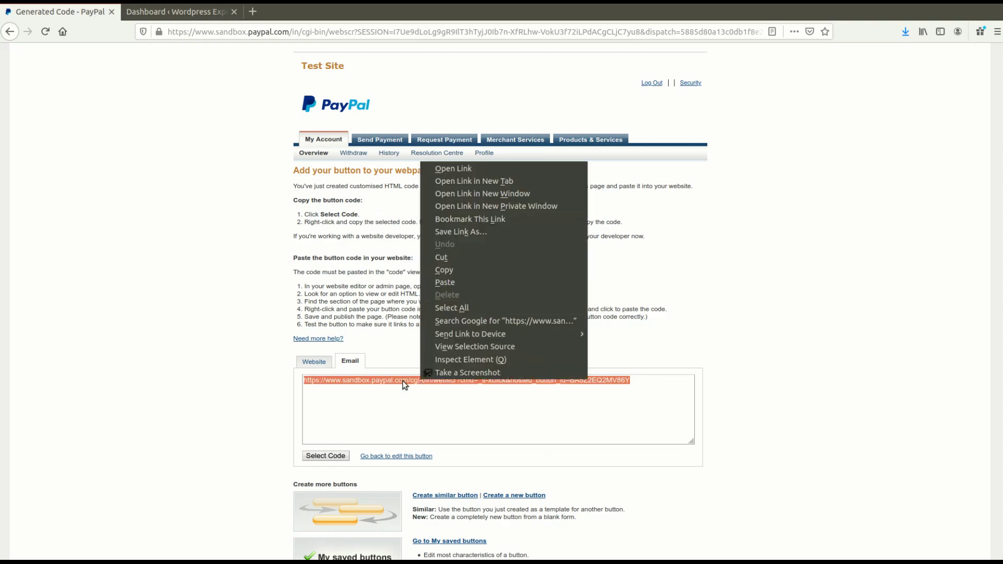
key("c")
right_click(365, 384)
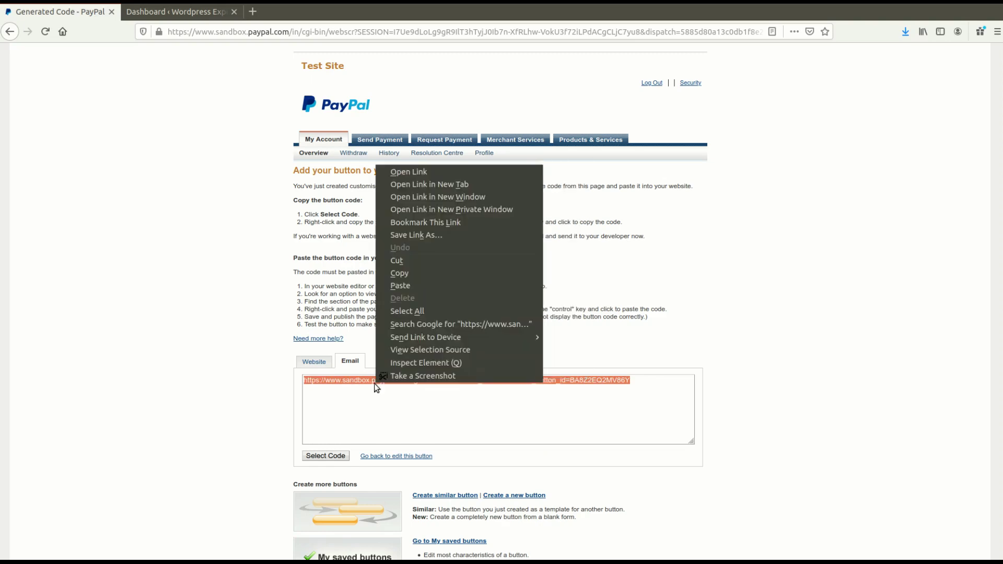
left_click(416, 276)
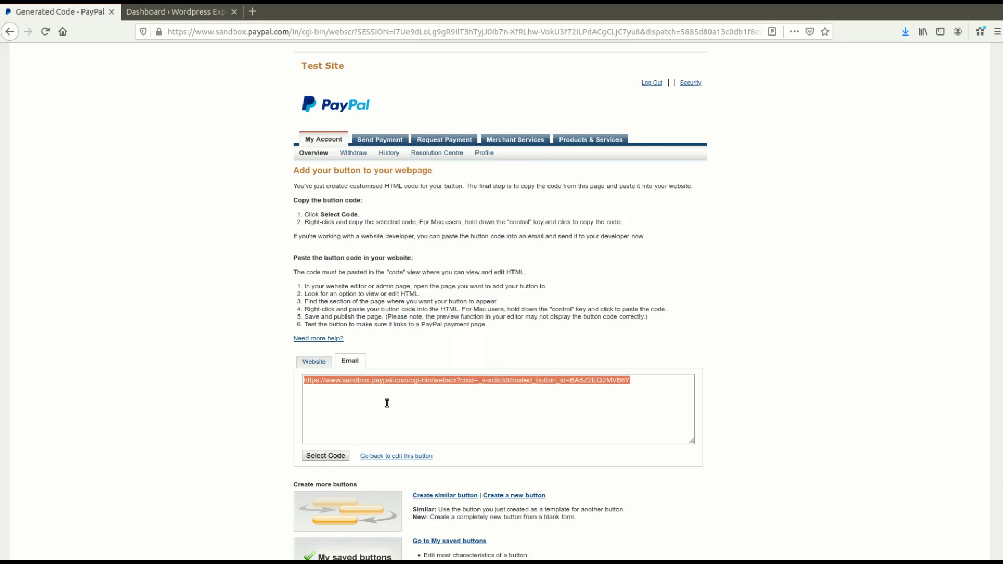
left_click(177, 12)
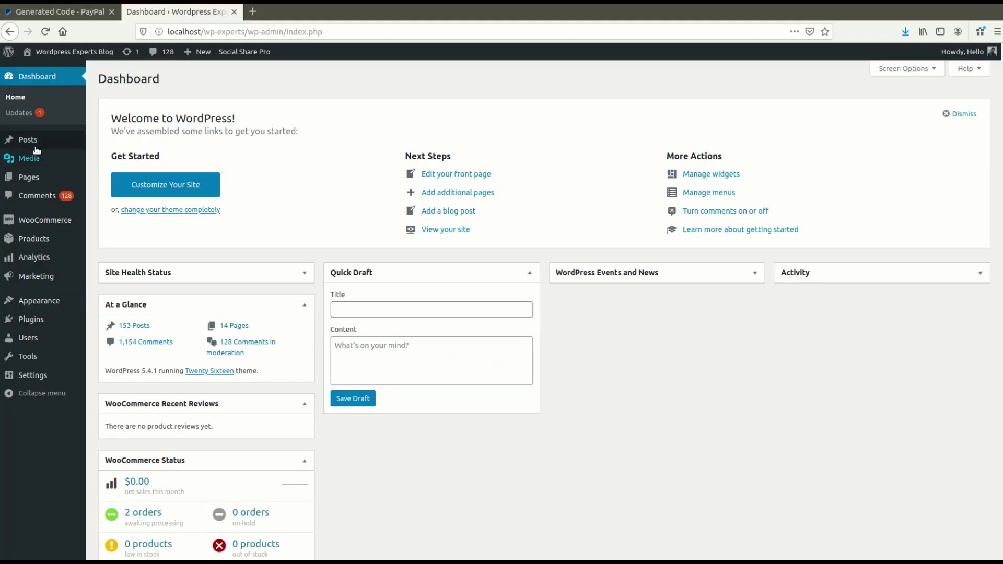
Create a new page via Pages > Add New and dismiss the block editor welcome tour.
mouse_move(42, 163)
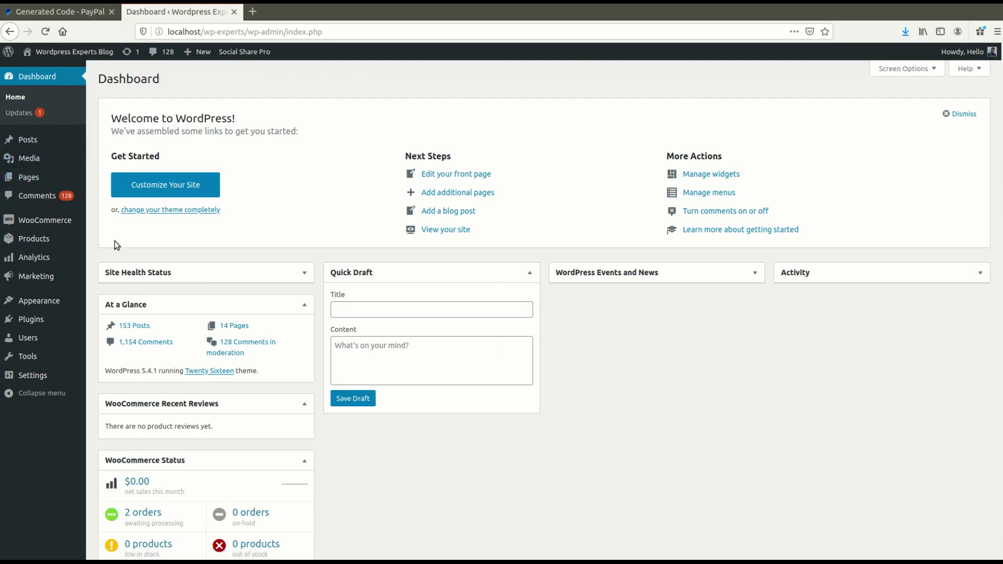
left_click(28, 177)
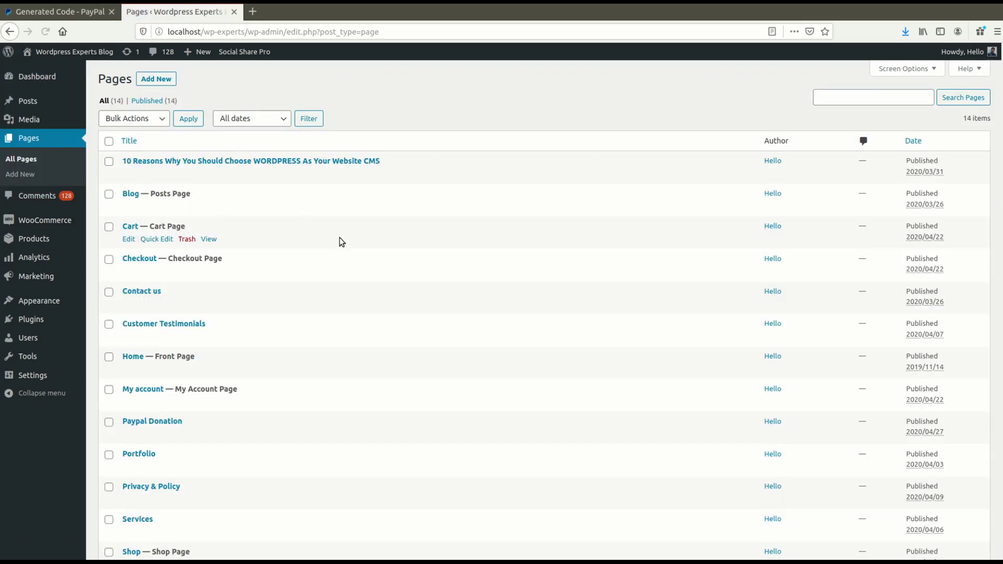
left_click(168, 80)
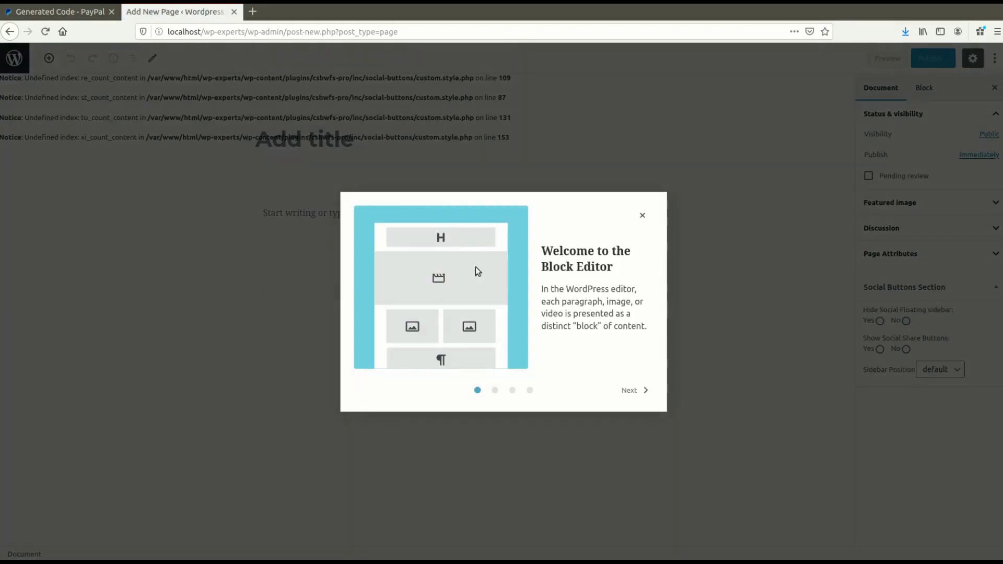
left_click(644, 217)
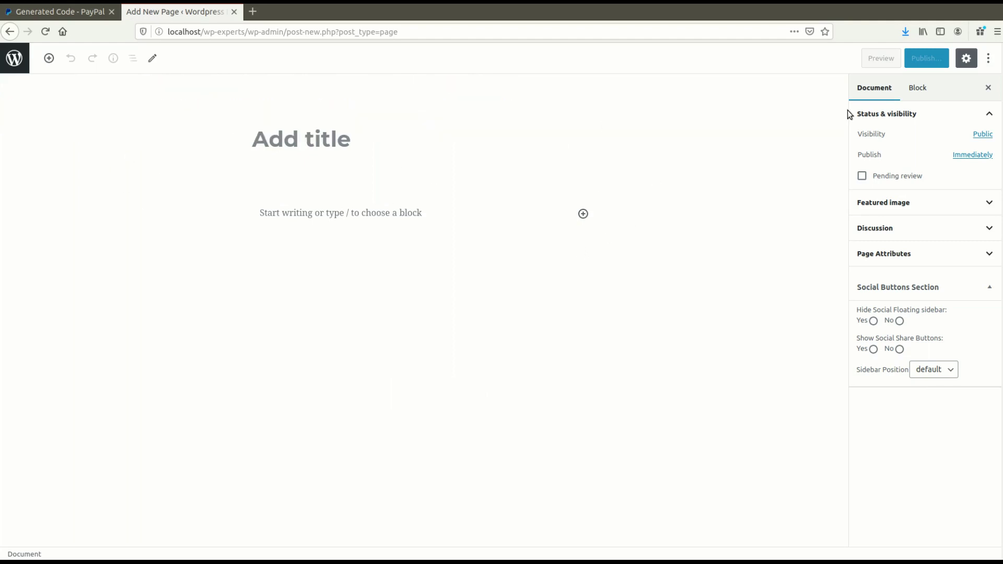
Clear the stray '<a href=' markup from the page's first block.
left_click(370, 215)
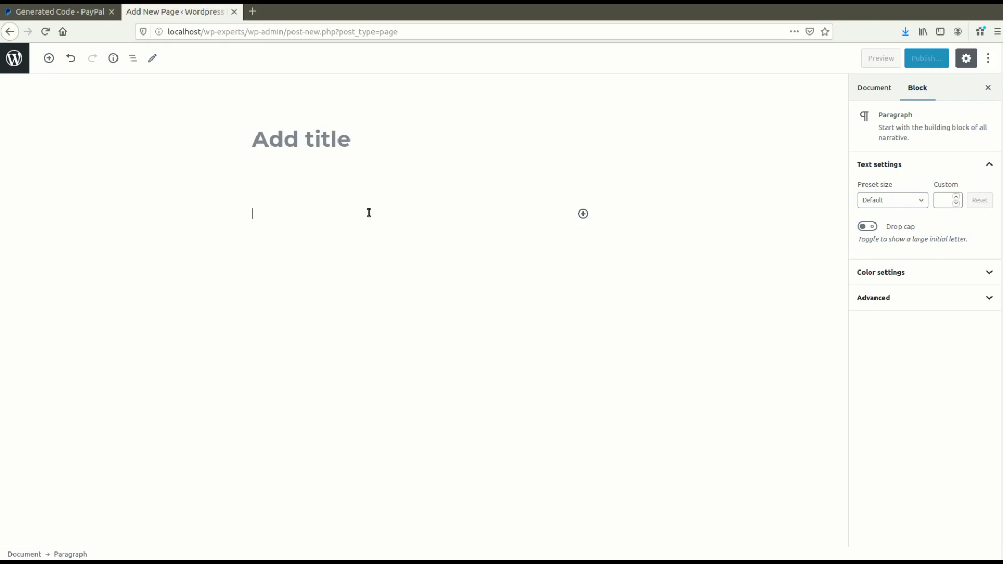
type("<a")
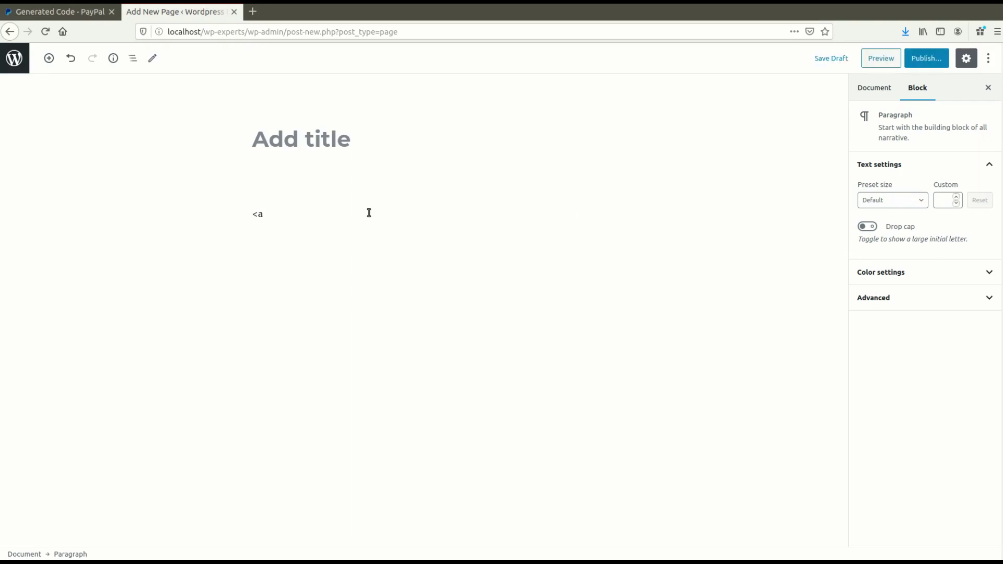
type(" href=")
key("ctrl+a")
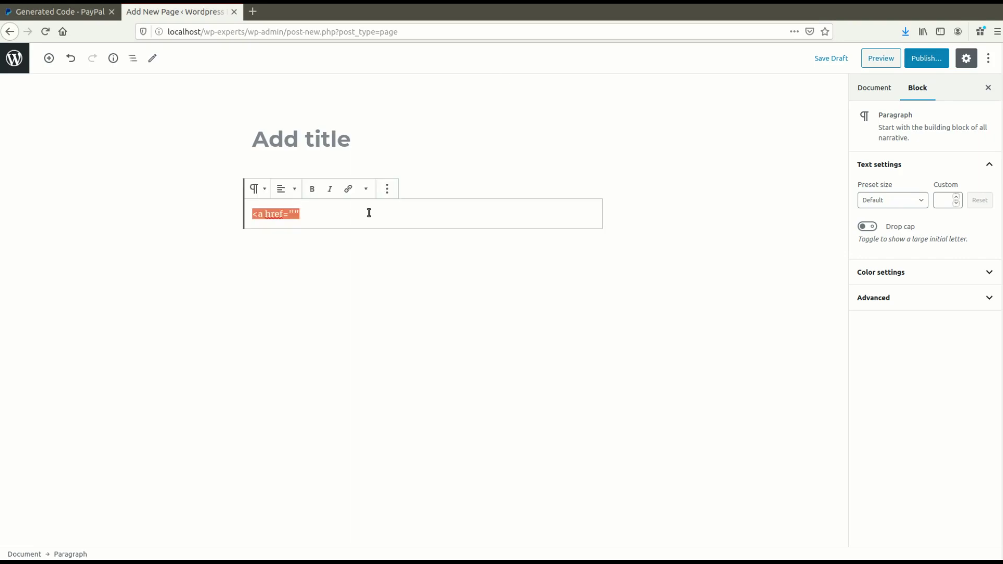
key("BackSpace")
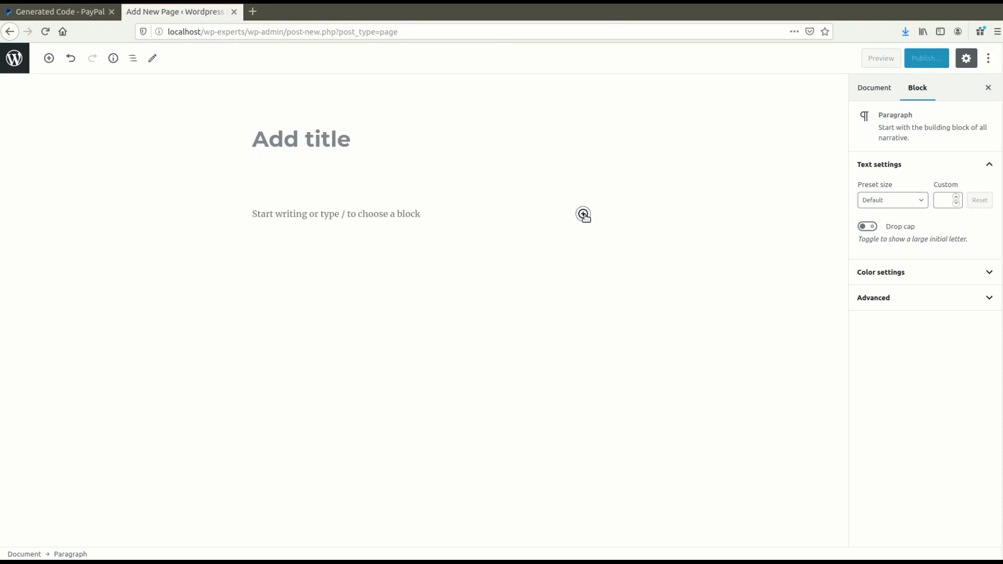
left_click(583, 213)
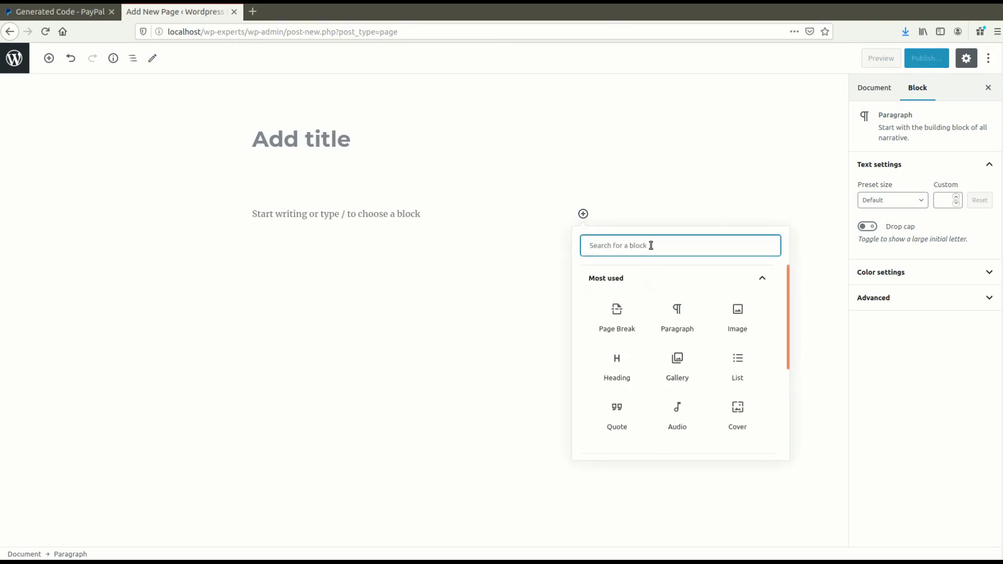
Insert a Buttons block labelled BUY NOW linked to the pasted PayPal payment URL.
type("bu")
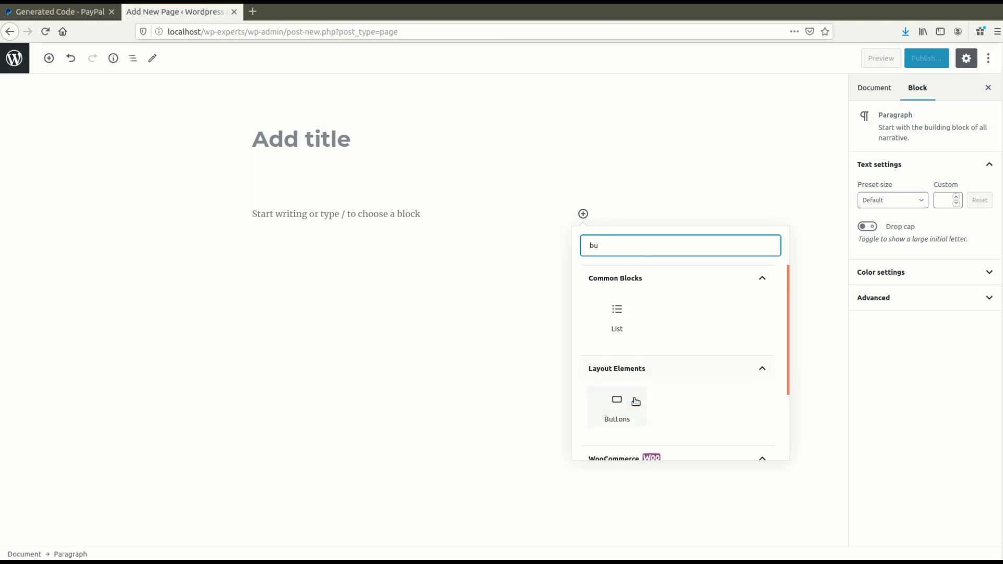
left_click(664, 408)
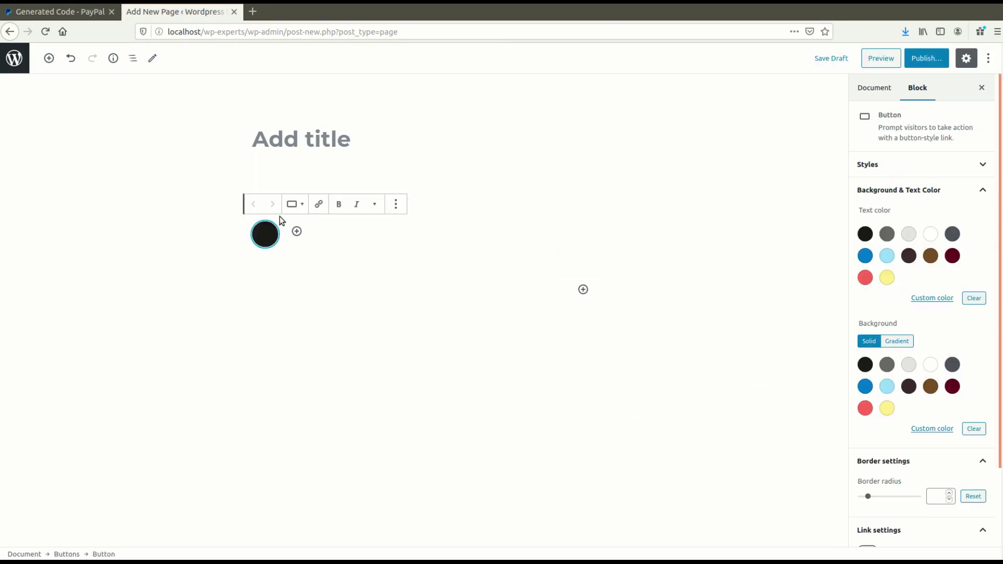
left_click(262, 234)
type("BUY")
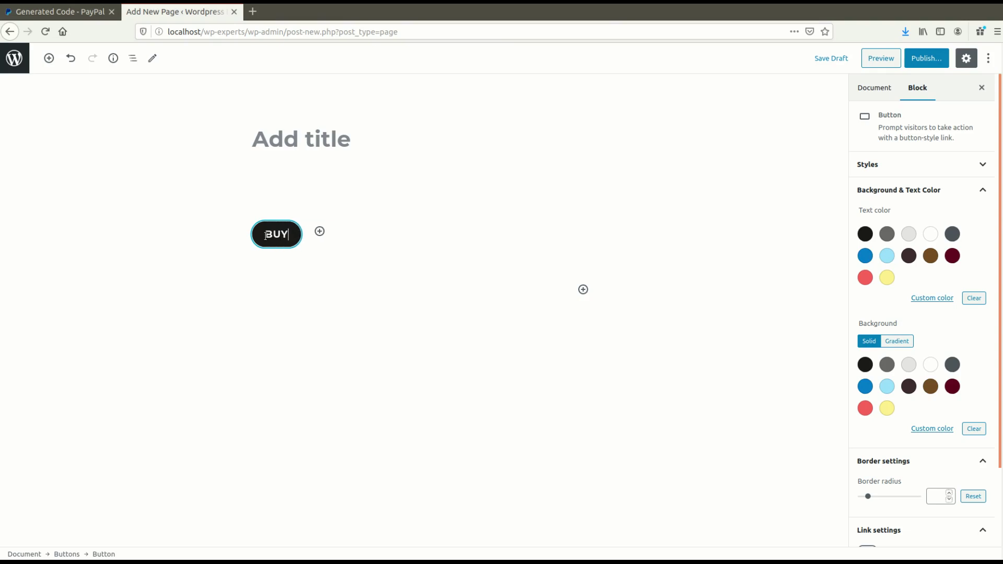
type(" NOW")
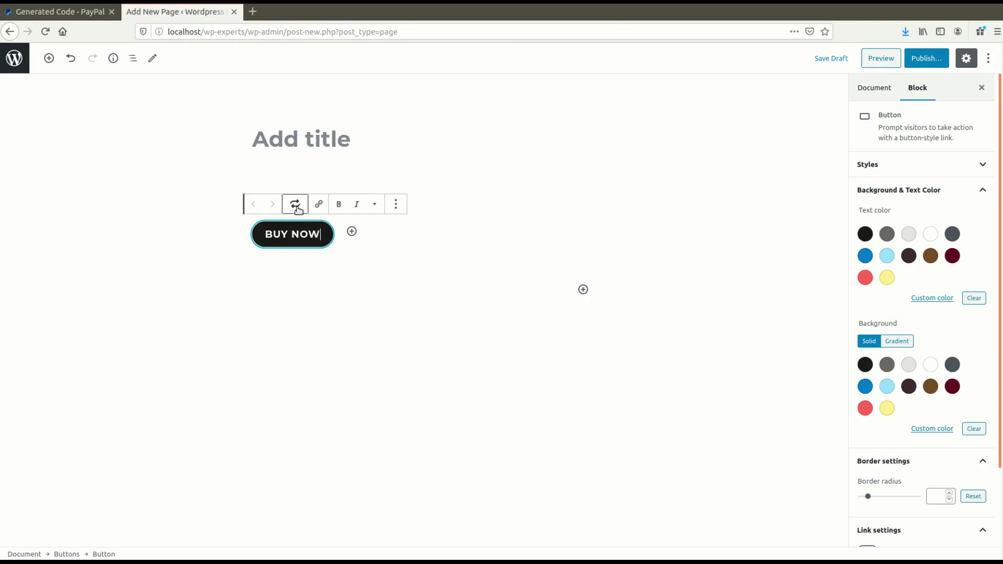
left_click(319, 204)
key("ctrl+v")
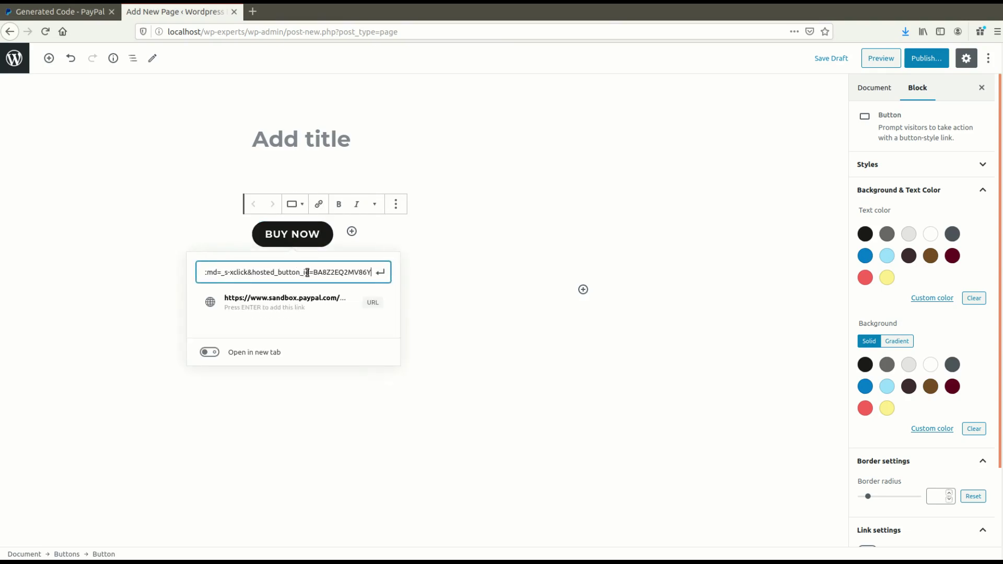
key("Return")
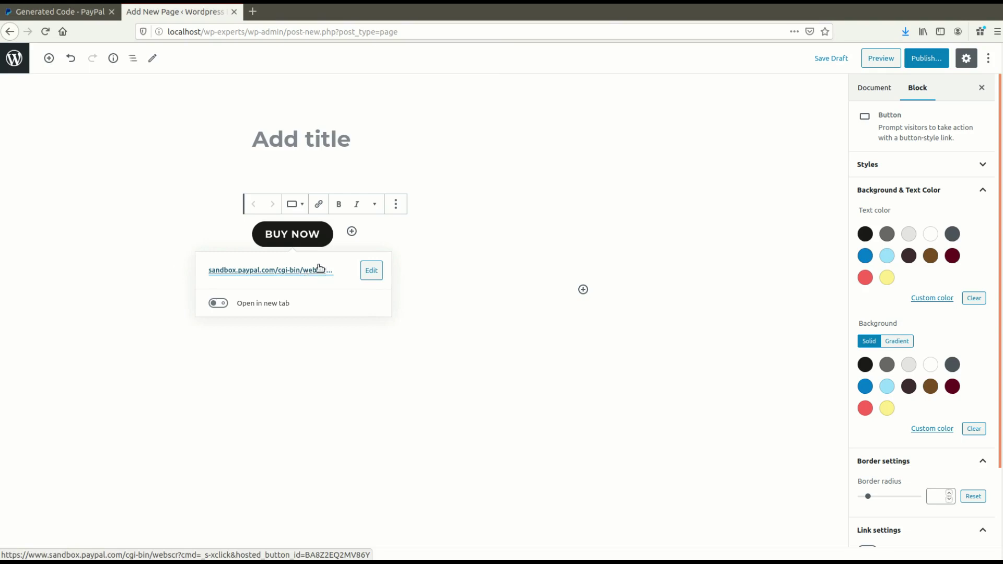
left_click(319, 137)
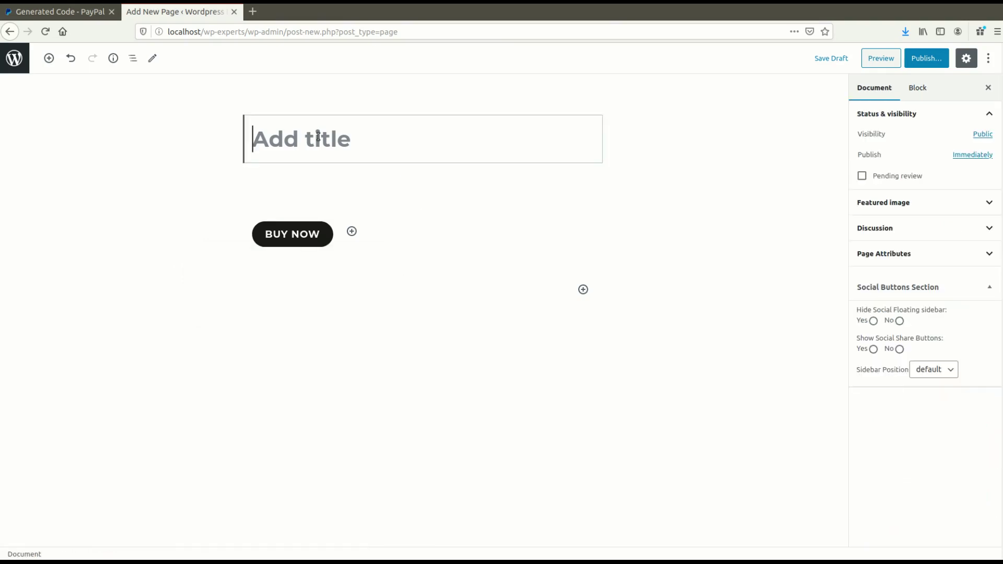
Title the page 'PayPal Buy Now'.
type("Pay")
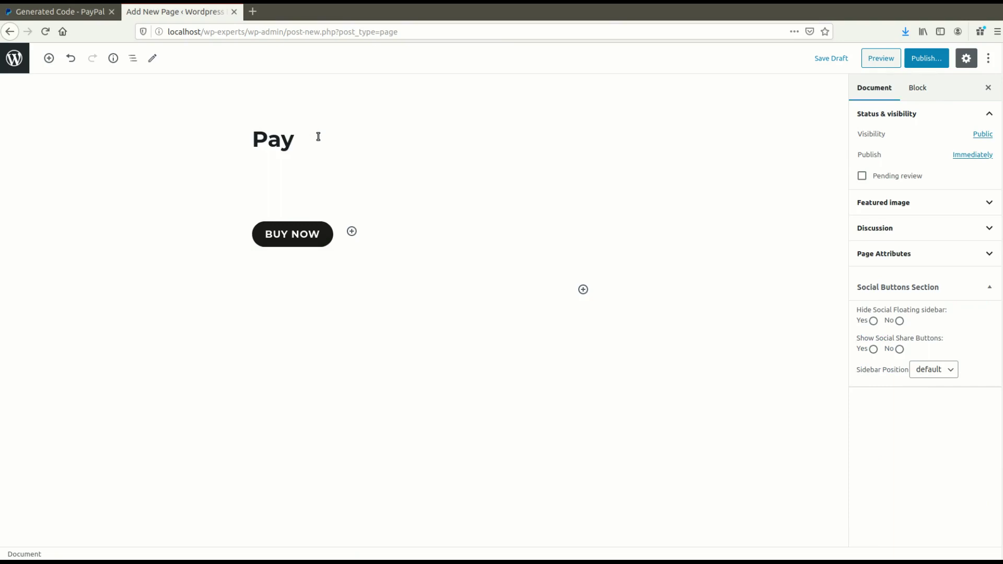
type("Pal Buyno")
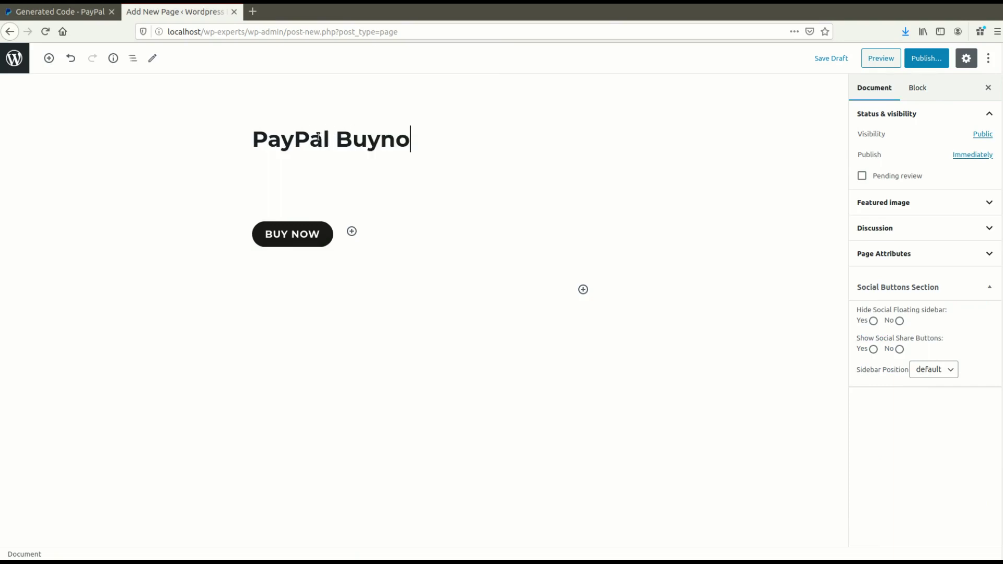
key("BackSpace")
key("BackSpace")
type("w")
key("BackSpace")
type("now")
key("Tab")
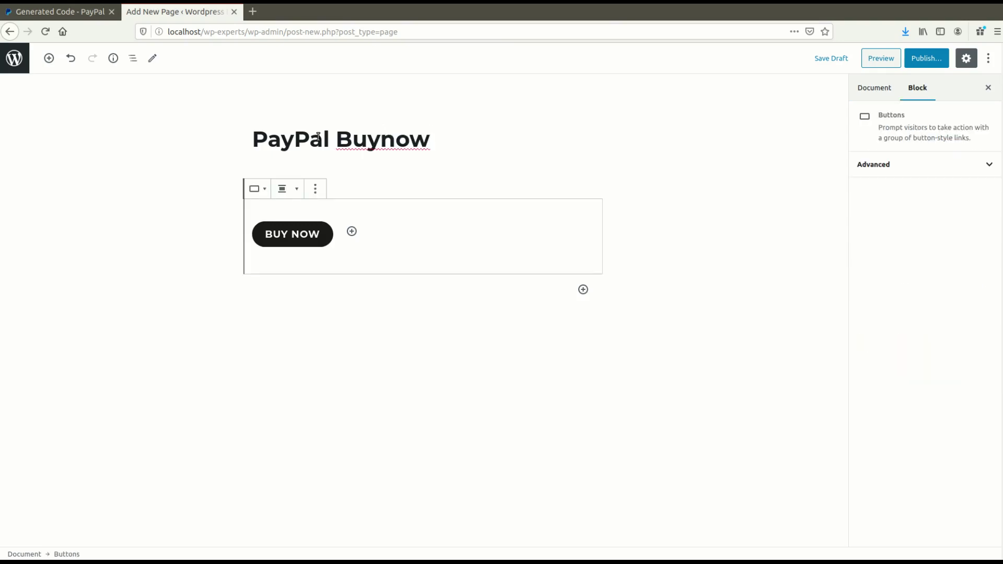
left_click(381, 148)
key("Delete")
type("N")
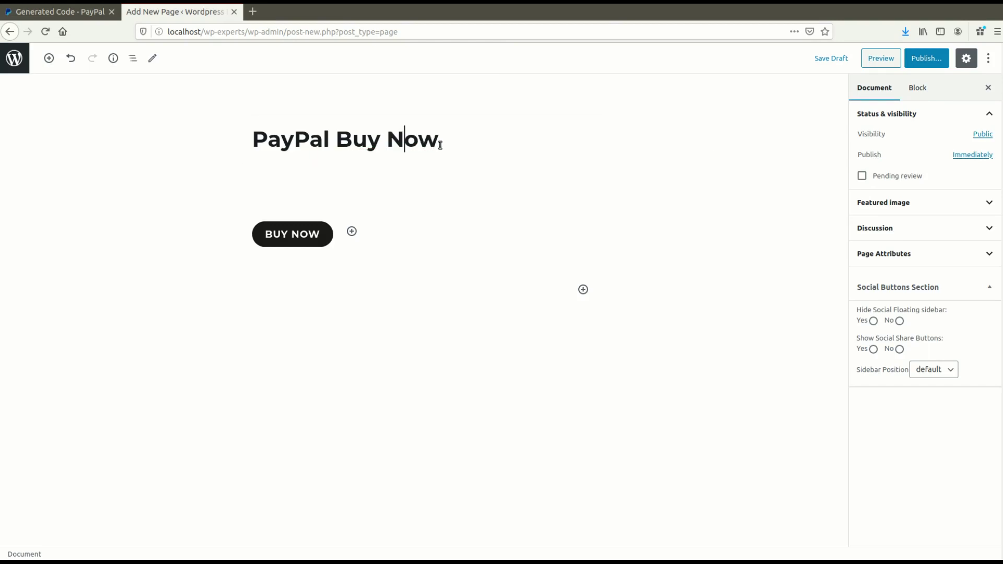
Publish the page and open the live page in a new tab.
left_click(934, 67)
left_click(919, 60)
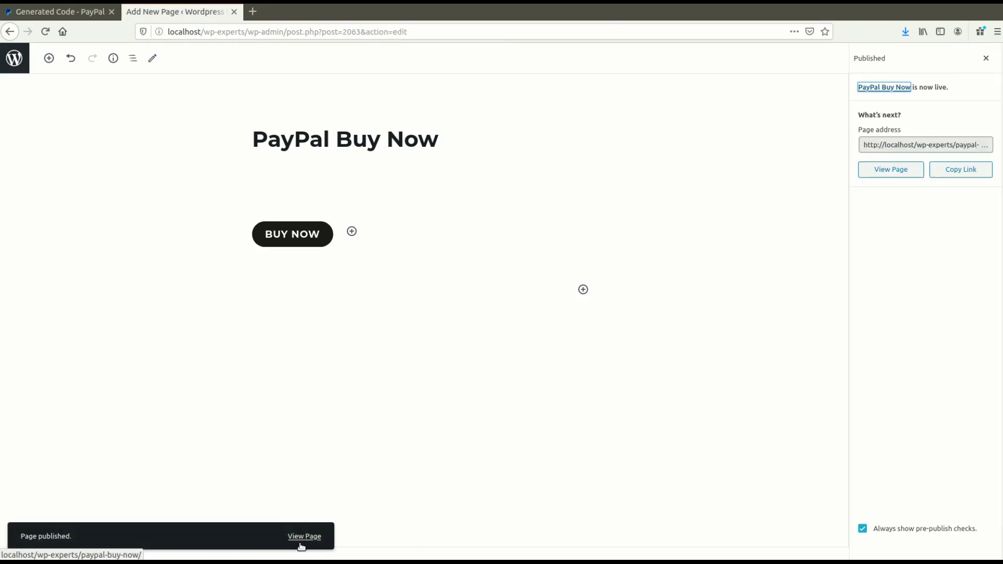
middle_click(306, 538)
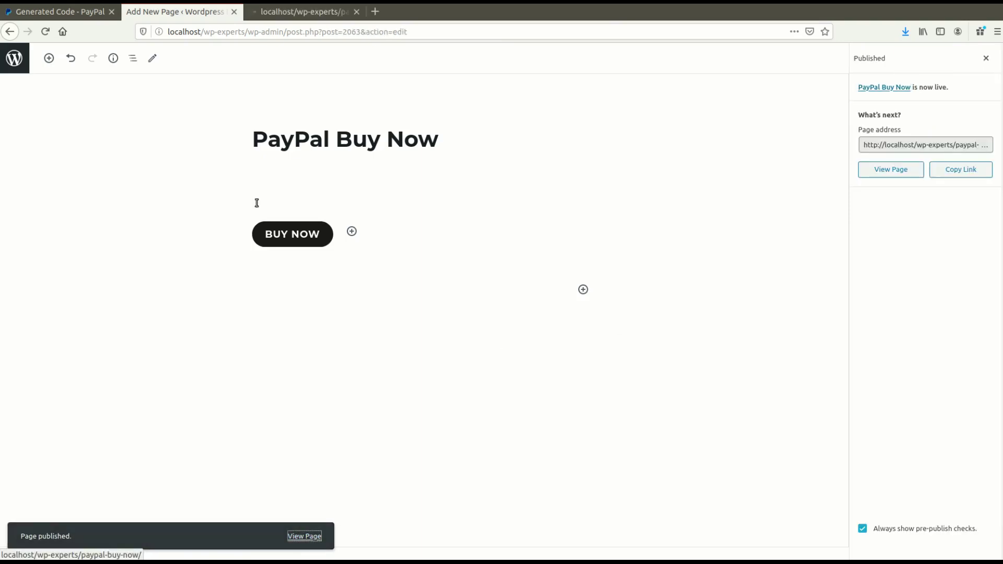
Review the live PayPal Buy Now page and copy the BUY NOW button's link location.
left_click(301, 12)
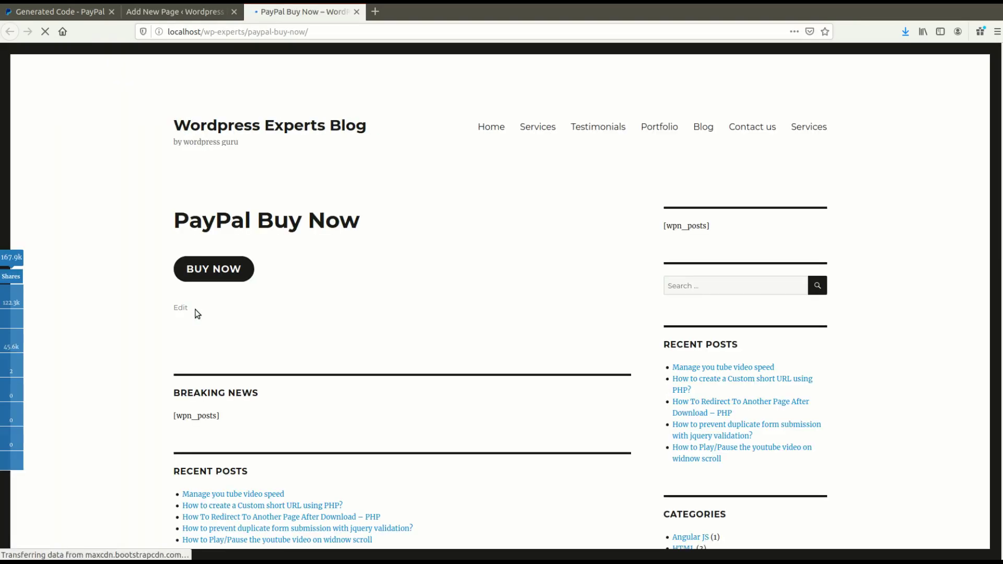
scroll(246, 334, "down", 3)
scroll(206, 332, "up", 2)
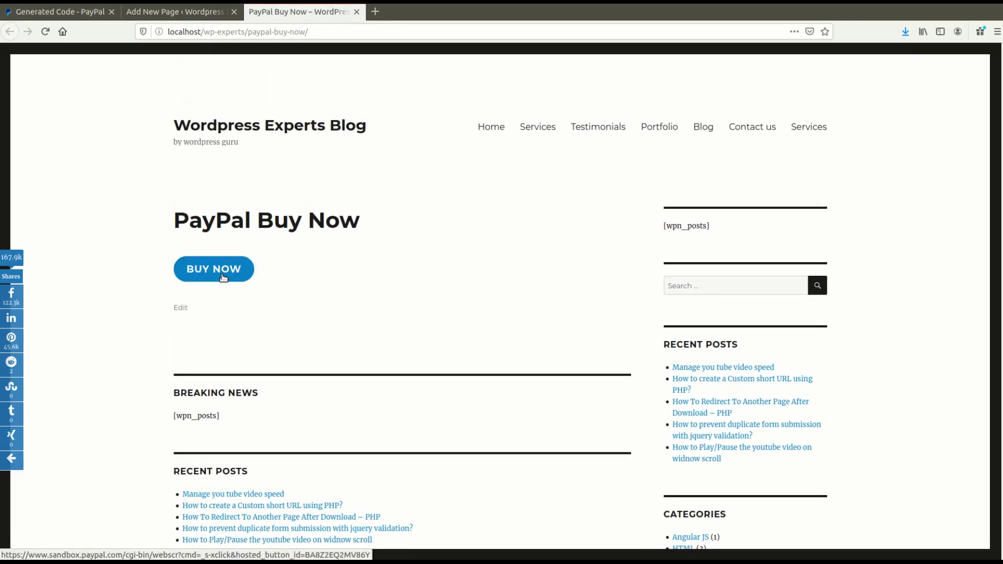
left_click(61, 11)
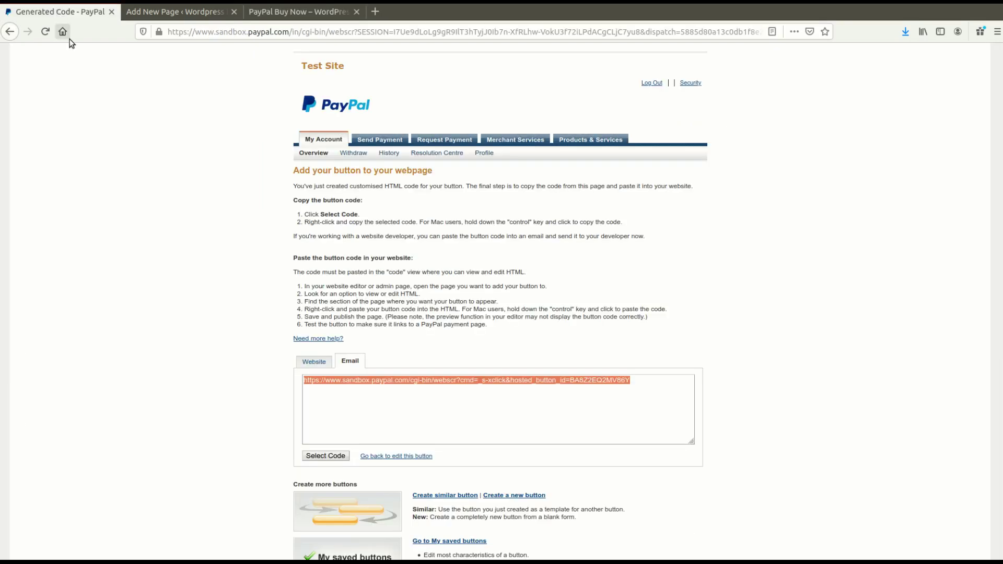
left_click(296, 13)
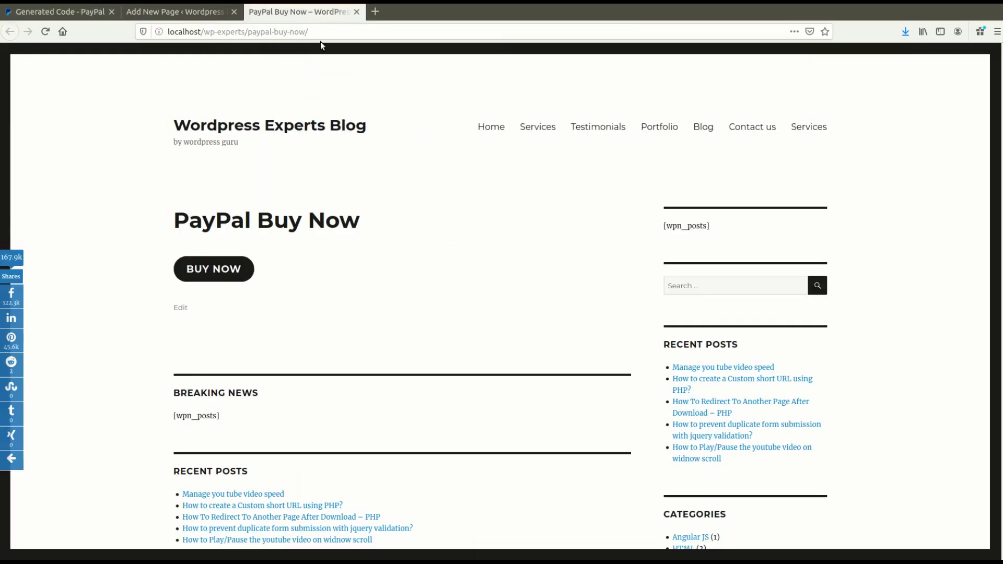
right_click(218, 273)
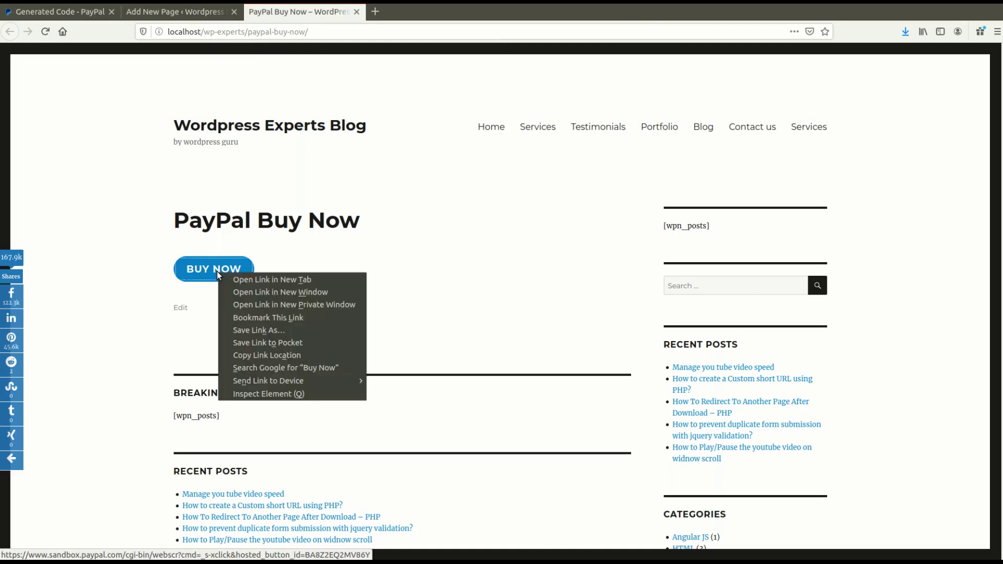
left_click(281, 356)
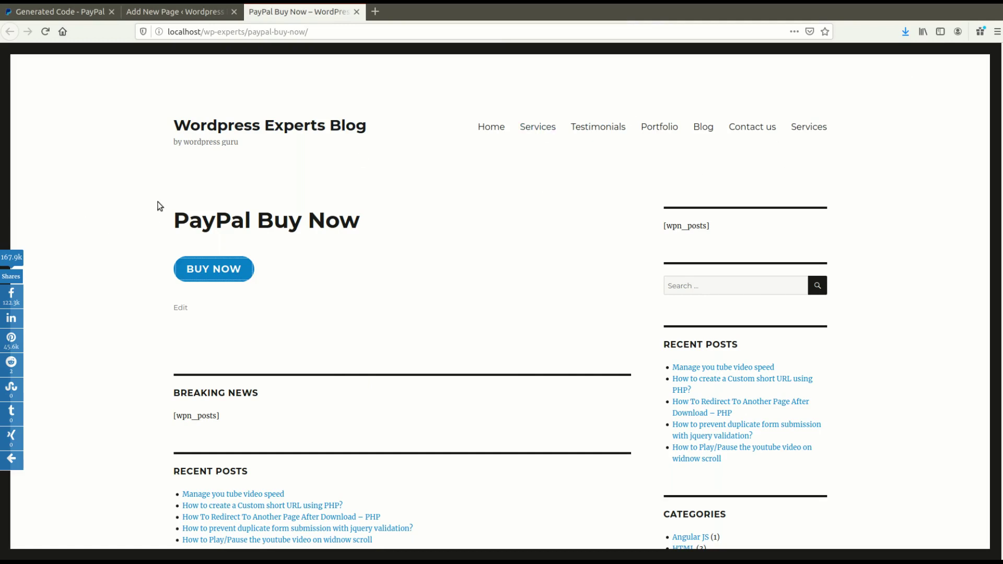
left_click(9, 215)
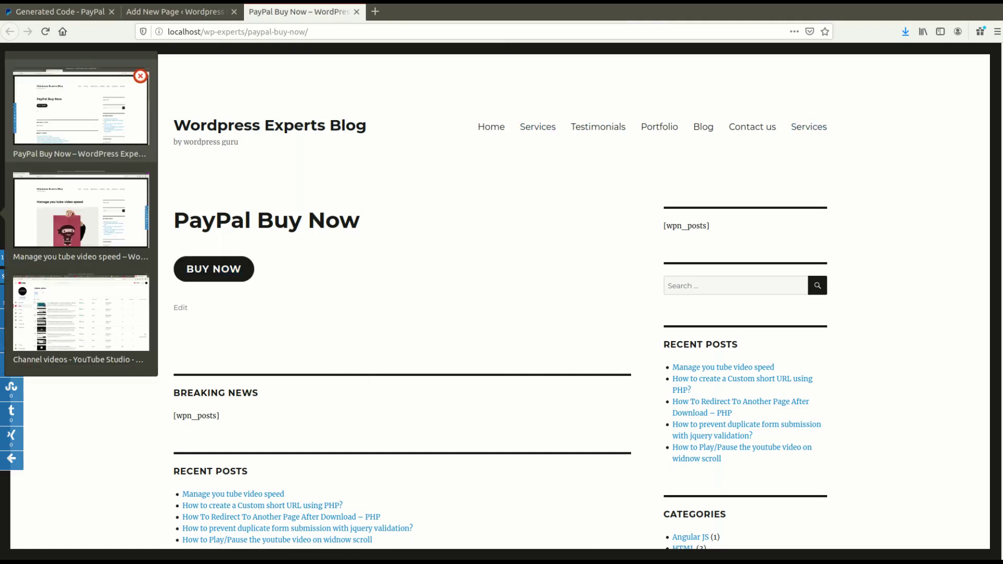
Paste the copied link into the second browser window's address bar, then reload the original post.
left_click(70, 225)
left_click(341, 31)
left_click(341, 32)
key("ctrl+a")
key("ctrl+v")
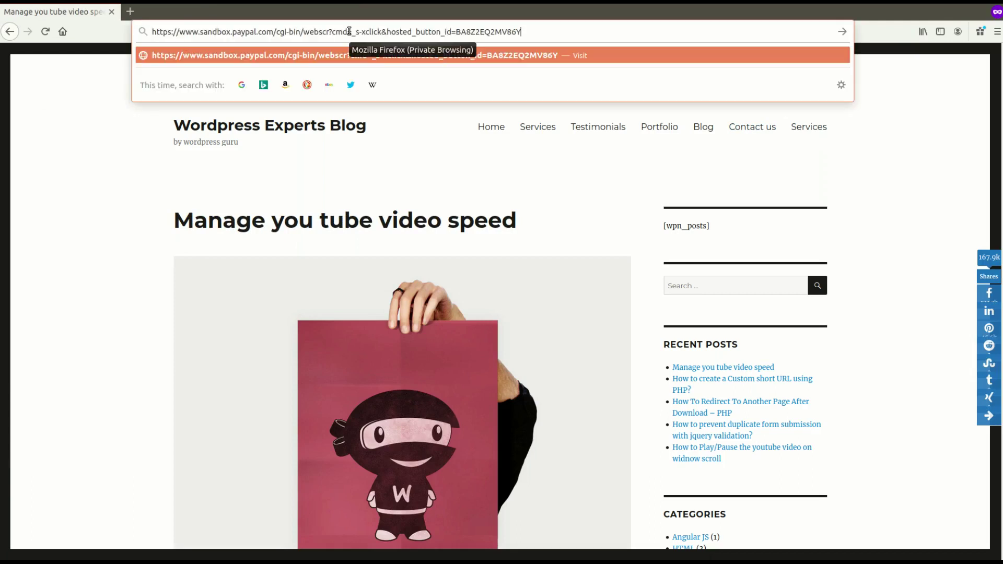
left_click(34, 244)
left_click(277, 31)
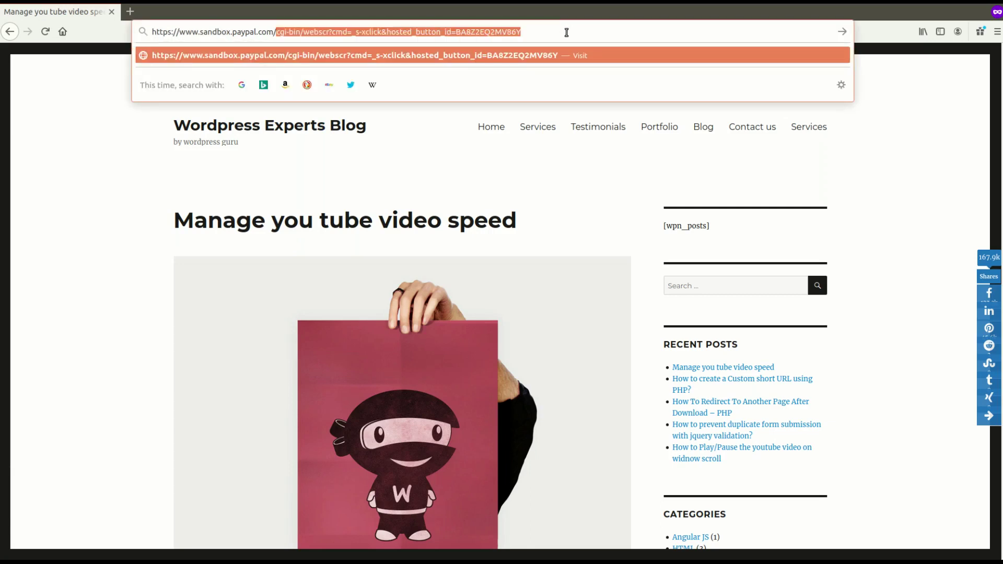
left_click(119, 200)
left_click(45, 31)
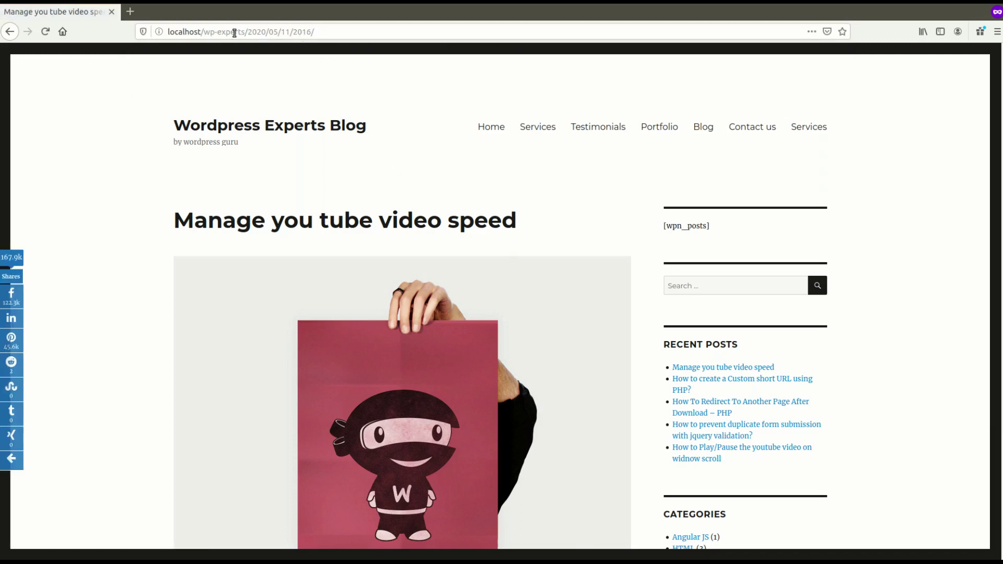
Load the payapl-buy-now and payapal-buy-now addresses, which return Page not found.
left_click_drag(247, 31, 404, 50)
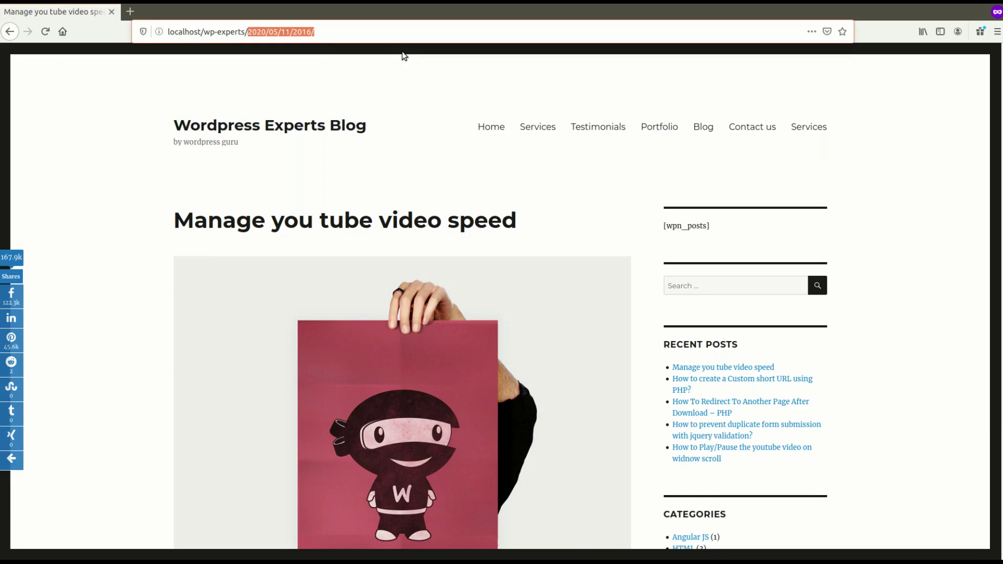
type("payapl-buy-now")
key("Return")
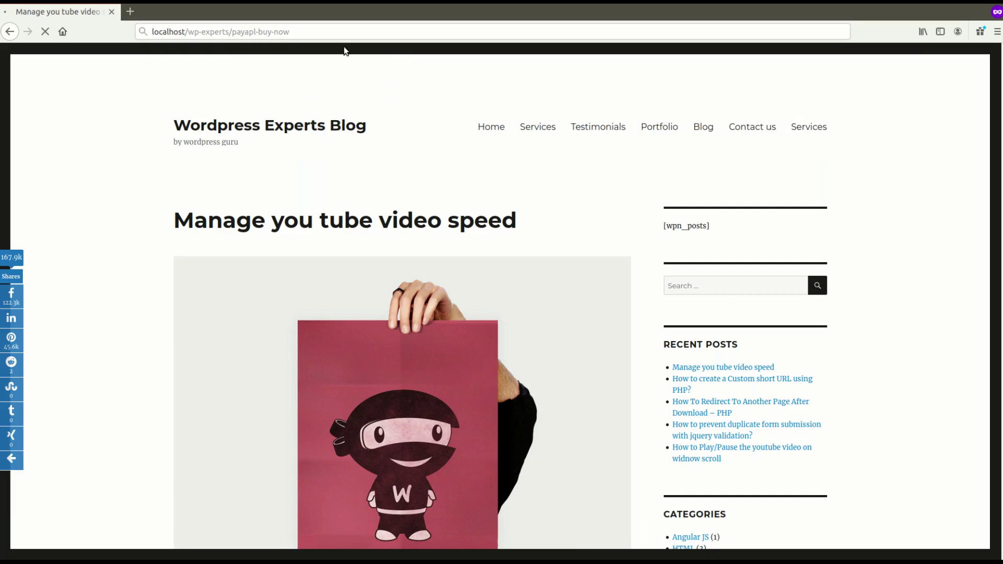
left_click(251, 31)
left_click(271, 32)
type("a")
key("Return")
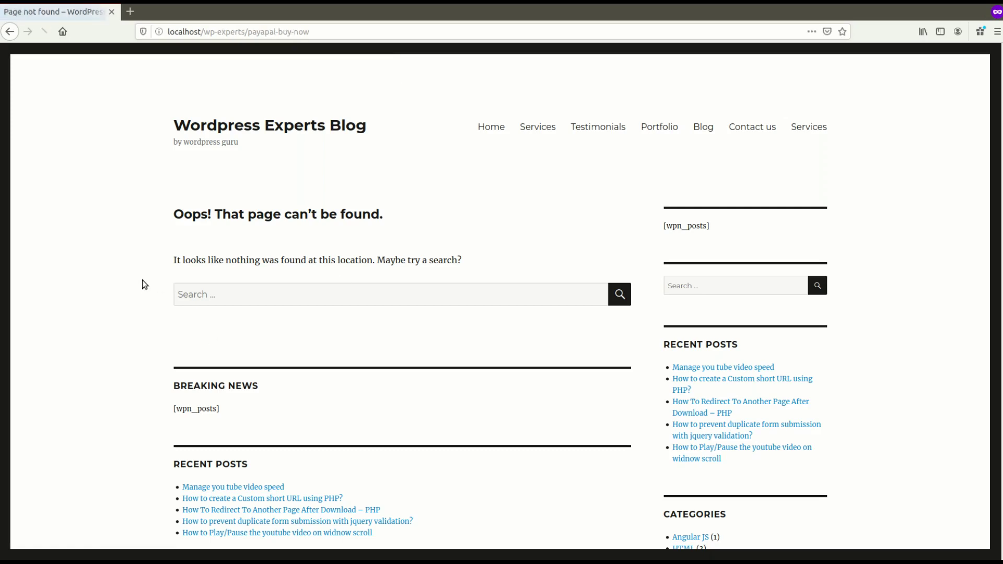
Return to the window showing the live PayPal Buy Now page.
left_click(3, 212)
left_click(74, 130)
left_click(8, 209)
Copy the live PayPal Buy Now page's full address from its browser window.
left_click(76, 215)
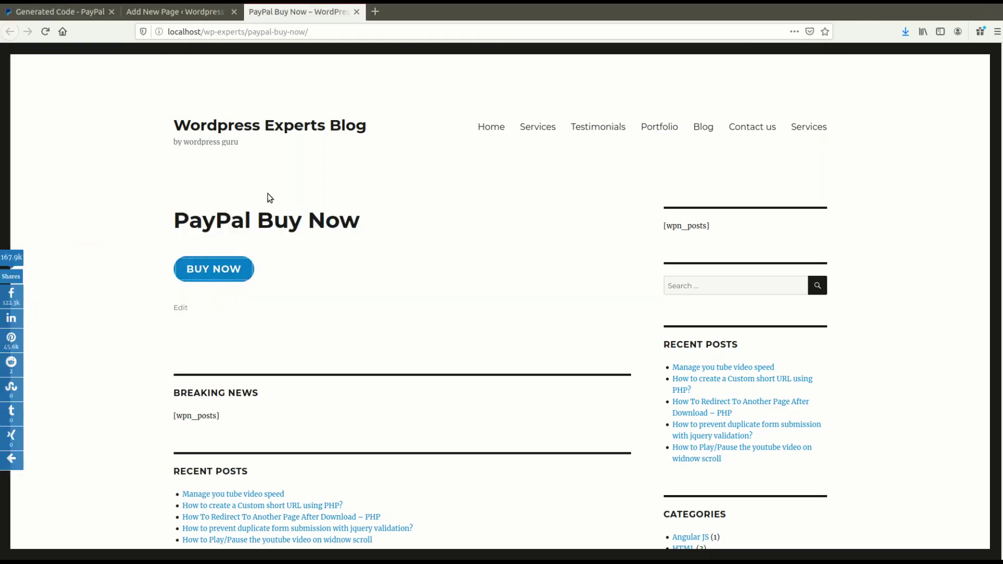
left_click(172, 14)
left_click(250, 16)
left_click(266, 29)
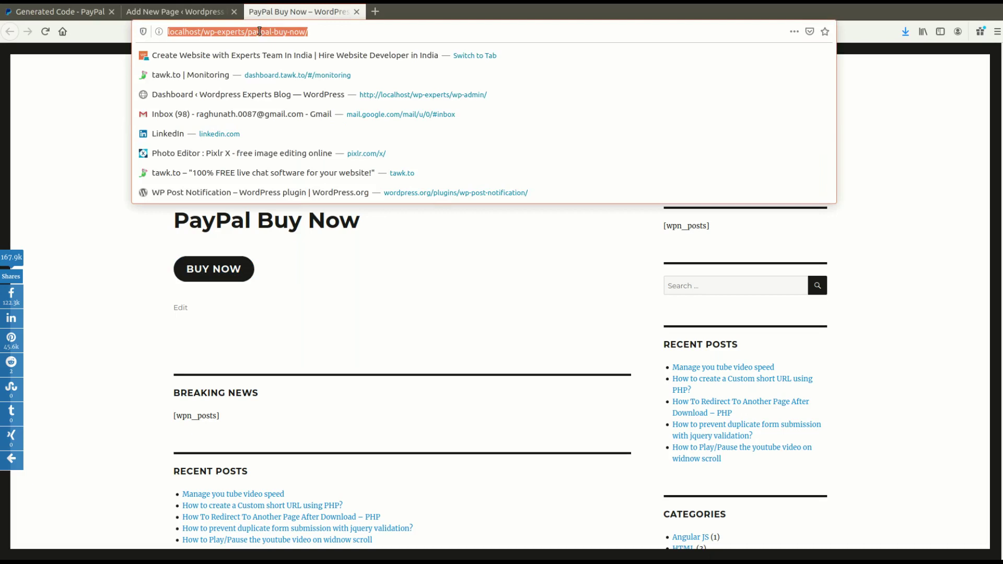
right_click(259, 31)
left_click(277, 66)
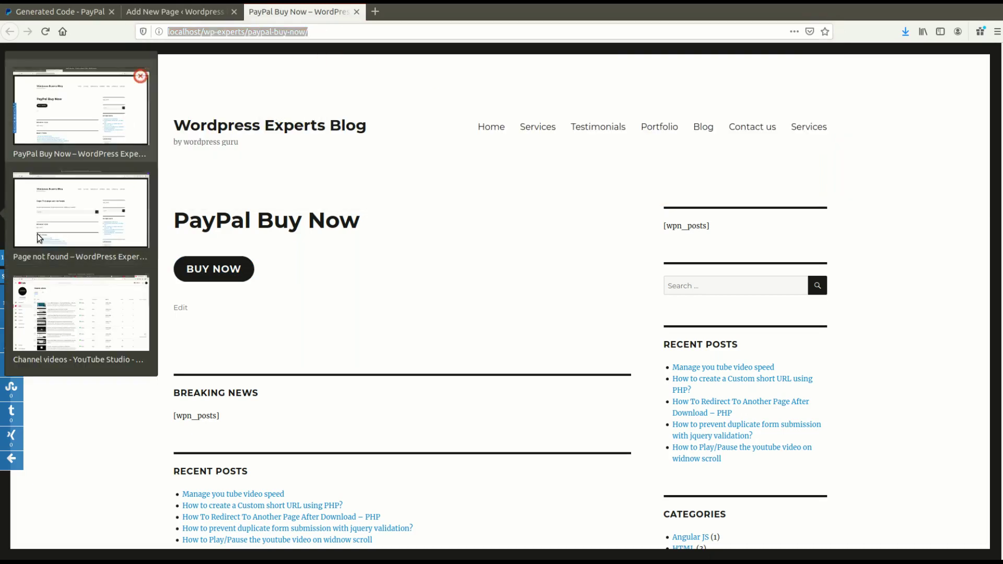
Load that address in the 'Page not found' window and start PayPal checkout with BUY NOW.
left_click(79, 219)
left_click(258, 25)
key("ctrl+v")
key("Return")
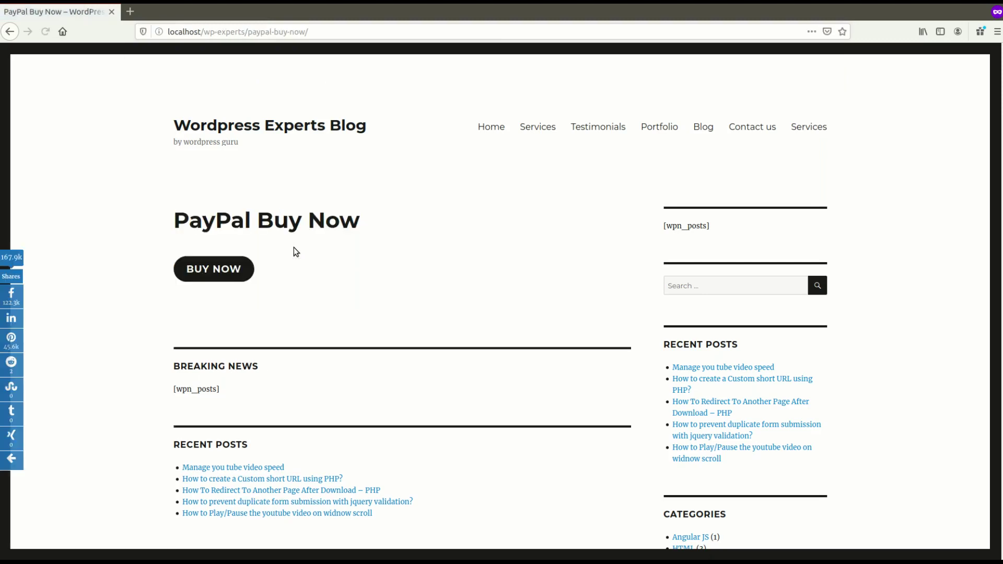
scroll(126, 267, "down", 1)
scroll(240, 320, "up", 1)
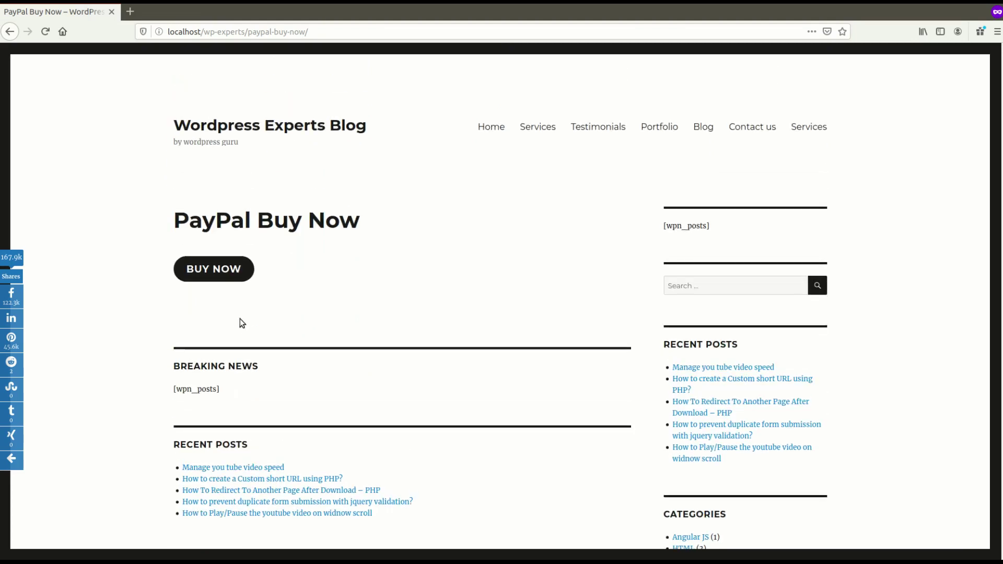
left_click(212, 275)
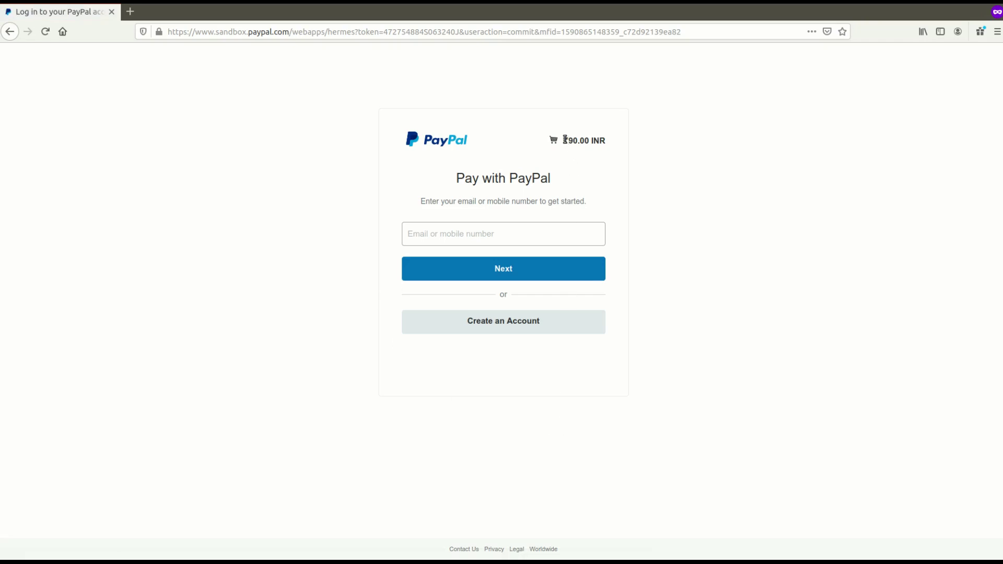
Go to the card form and expand the ₹90.00 cart: ₹100.00 item, ₹10.00 discount.
left_click_drag(565, 139, 593, 140)
left_click(611, 145)
left_click(524, 325)
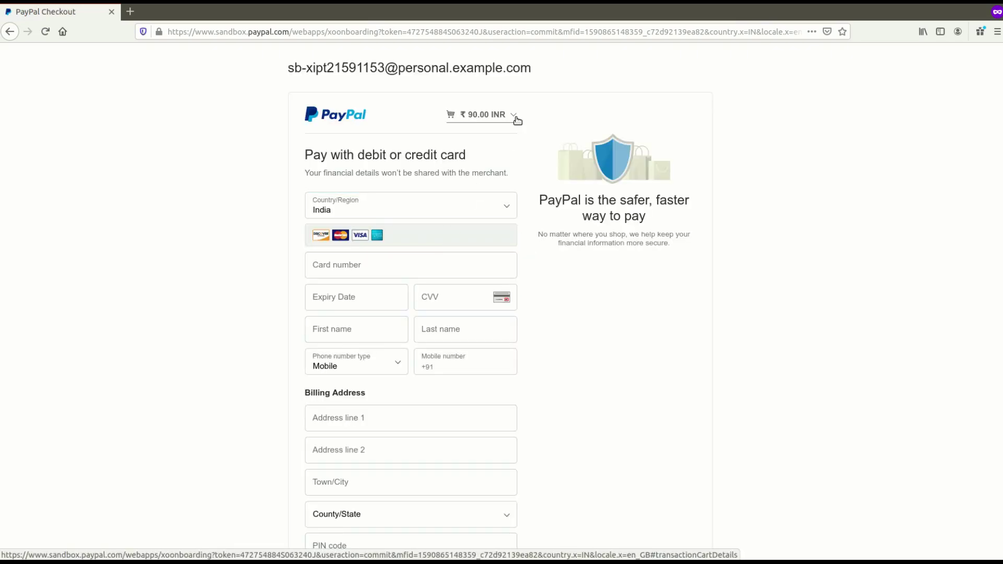
left_click(513, 116)
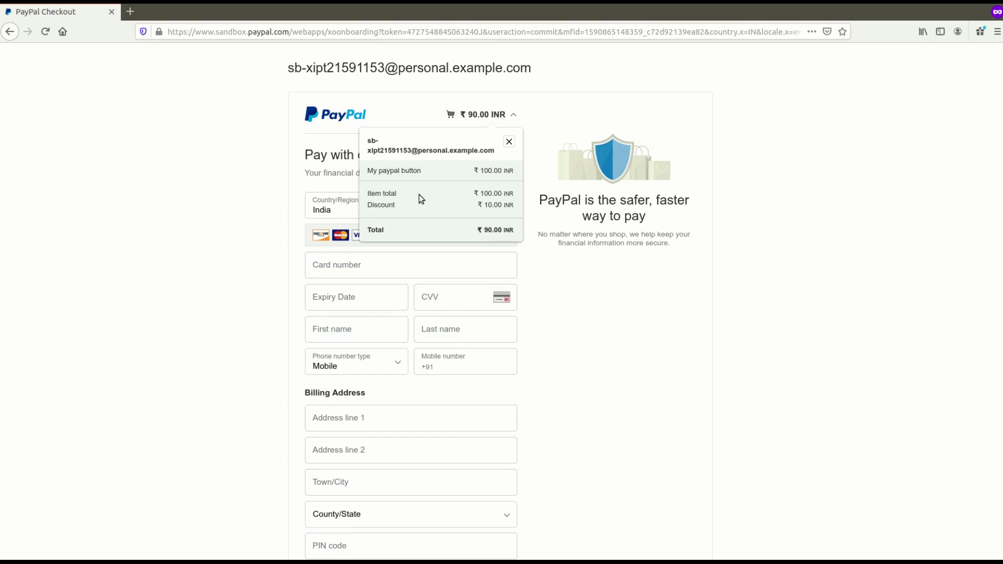
left_click_drag(483, 193, 510, 206)
Go from the PayPal generated button code page back to editing the button.
left_click(1, 221)
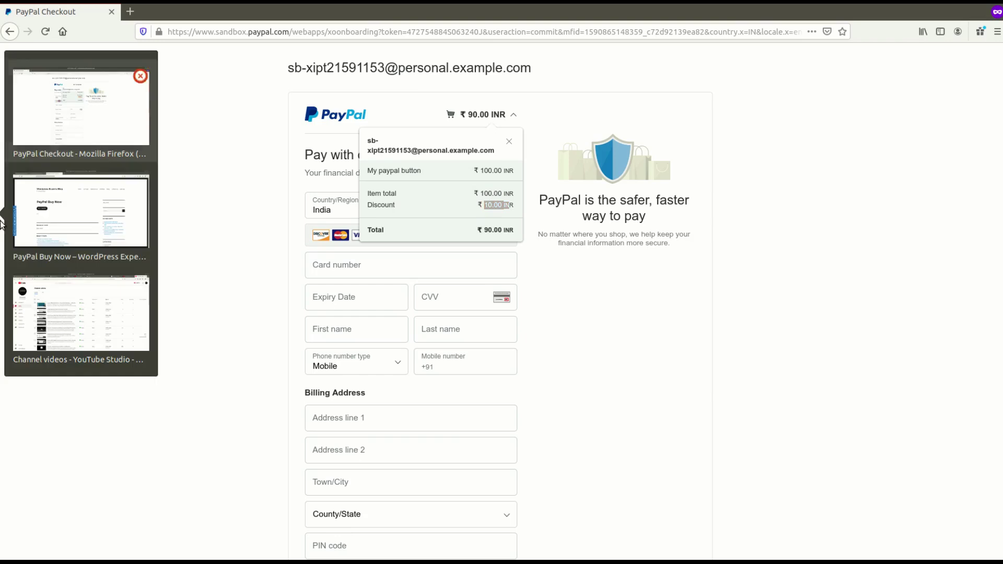
left_click(64, 221)
left_click(74, 12)
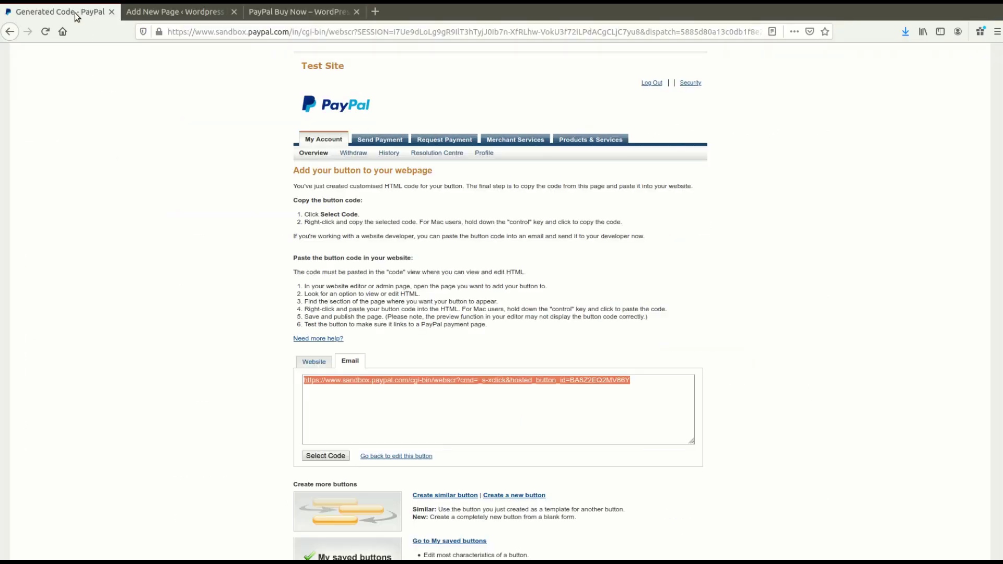
scroll(277, 371, "down", 2)
scroll(620, 468, "down", 3)
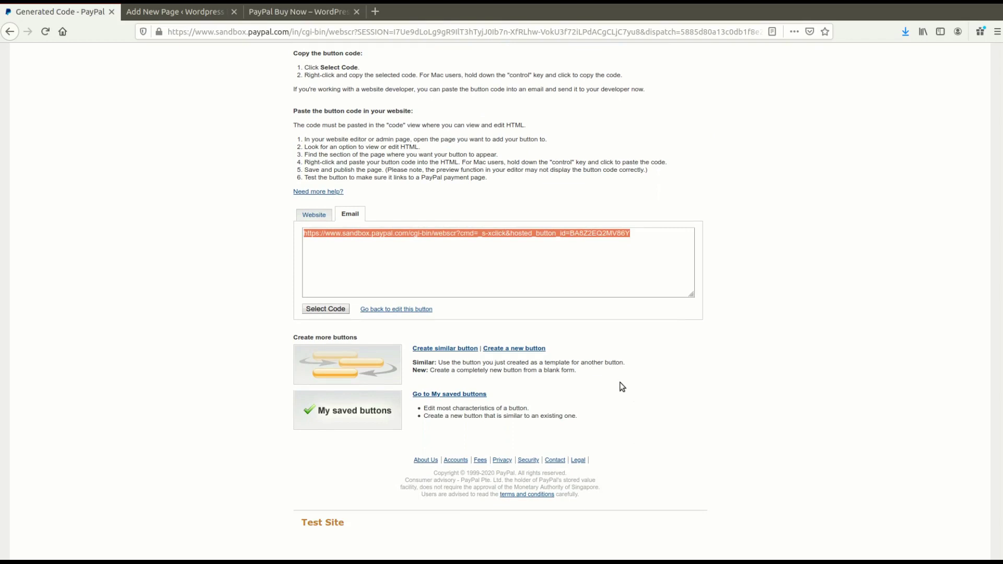
scroll(415, 413, "up", 3)
left_click(410, 403)
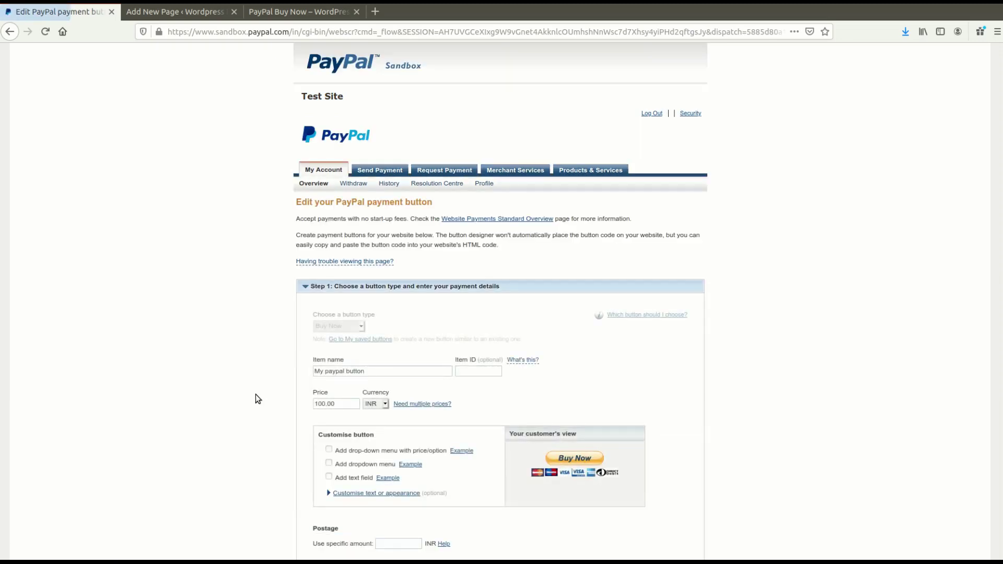
In Step 3's advanced variables, change discount_amount to discount_rate=10.00 and save.
scroll(256, 399, "down", 5)
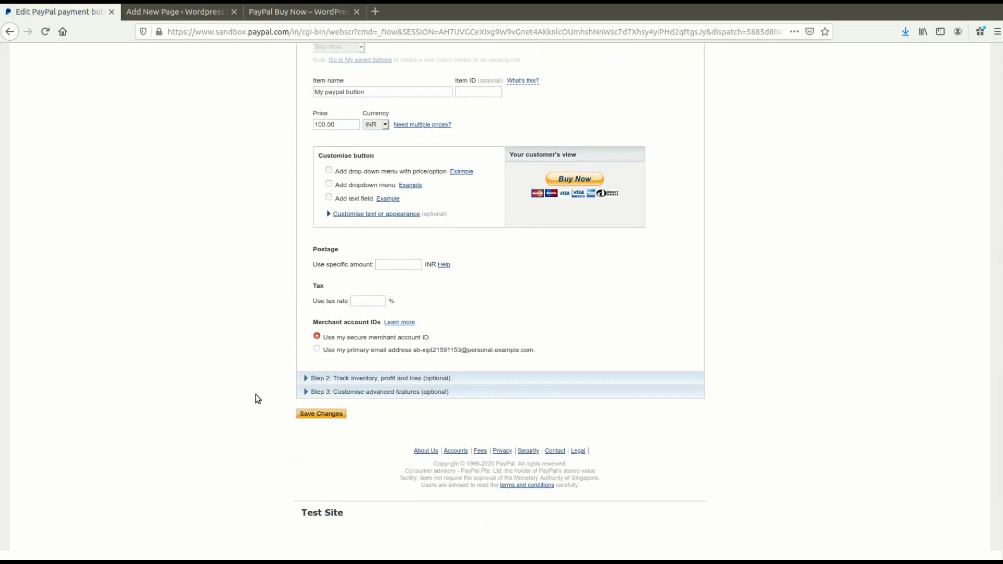
left_click(465, 392)
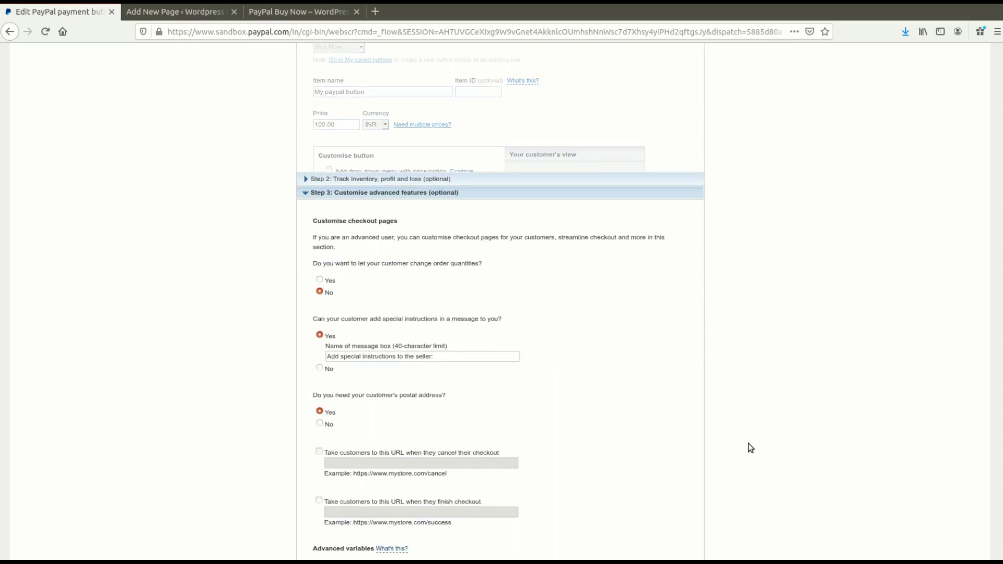
scroll(753, 443, "down", 3)
scroll(438, 446, "down", 2)
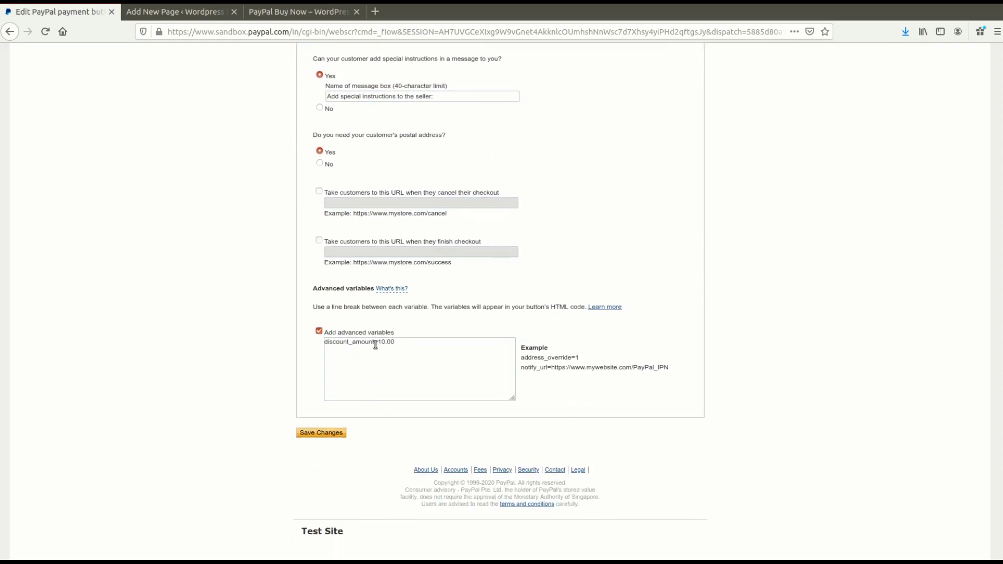
left_click_drag(368, 343, 351, 343)
type("rate")
left_click(331, 437)
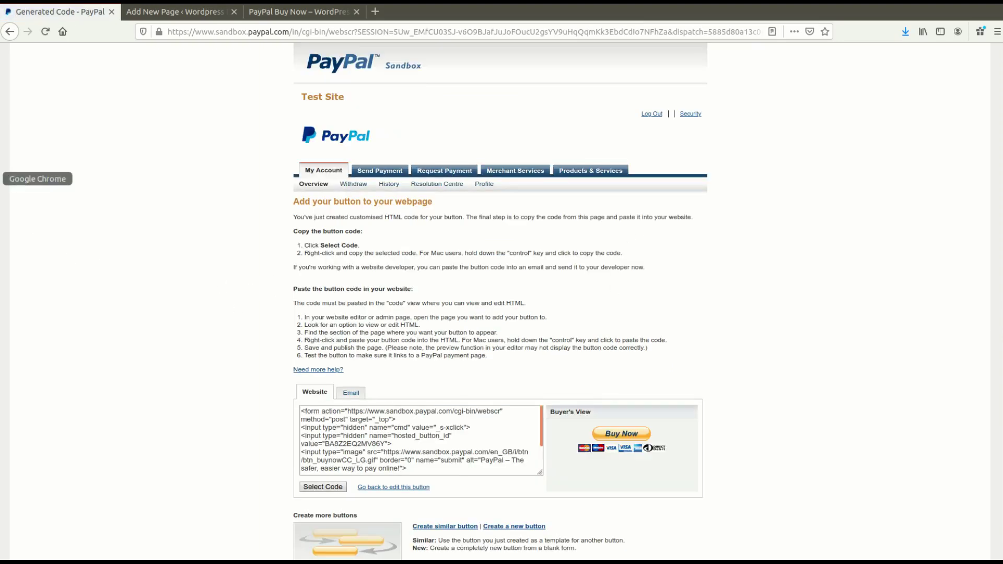
Return to the PayPal Buy Now page, reload it, and start checkout with BUY NOW.
left_click(1, 214)
left_click(63, 216)
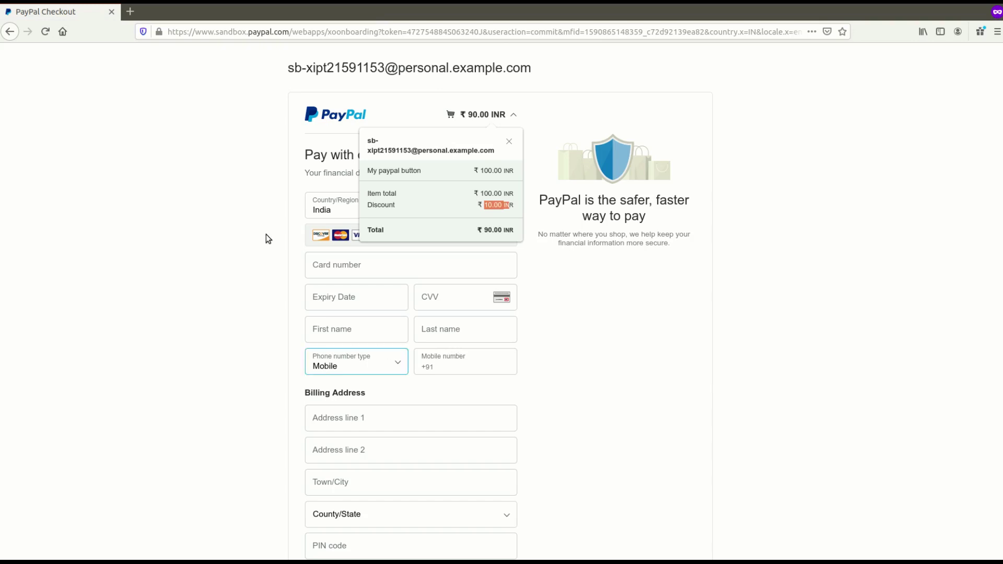
scroll(255, 383, "down", 10)
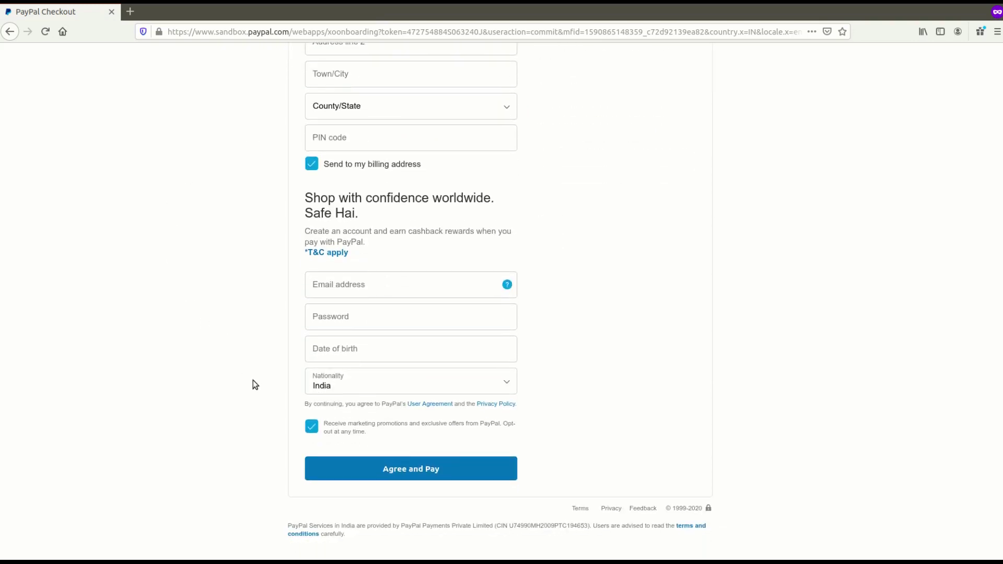
left_click(12, 33)
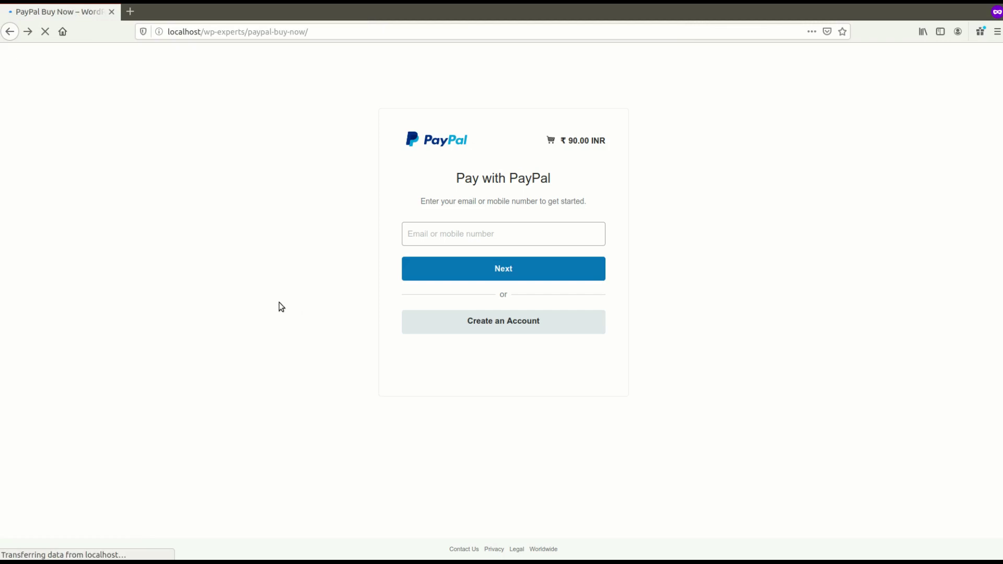
left_click(45, 34)
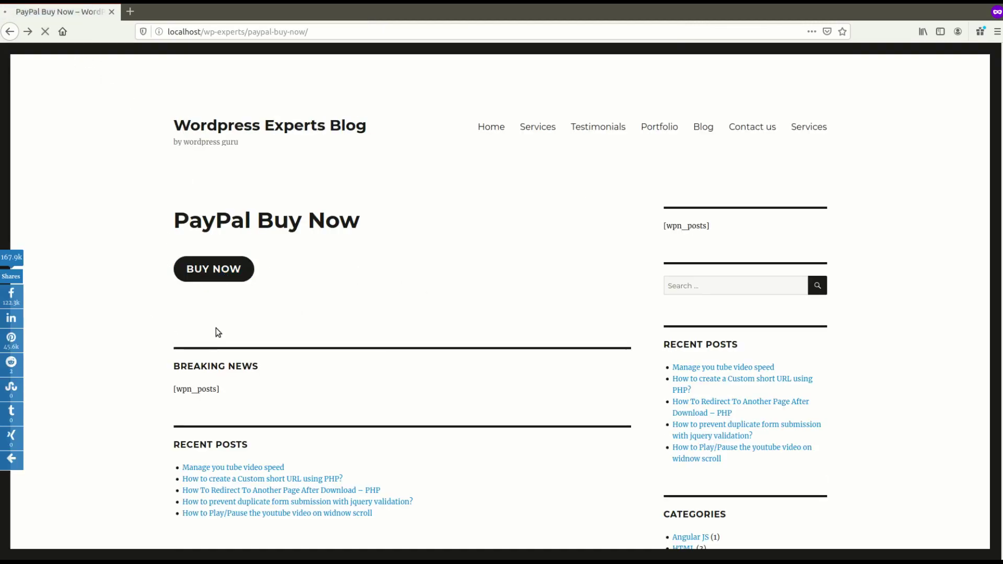
left_click(220, 277)
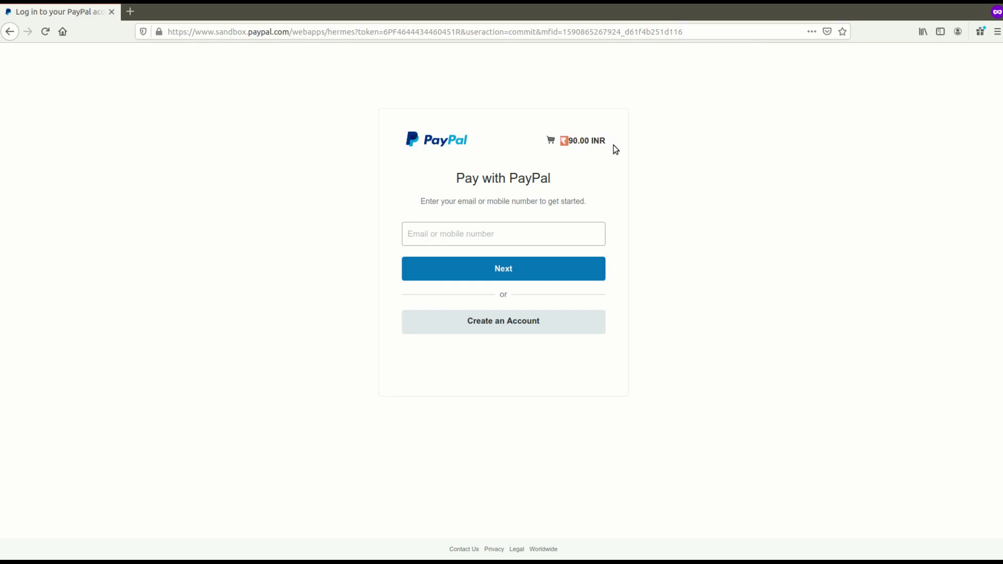
Continue to the card form and expand the cart to check the ₹10.00 discount on ₹90.00.
left_click(548, 330)
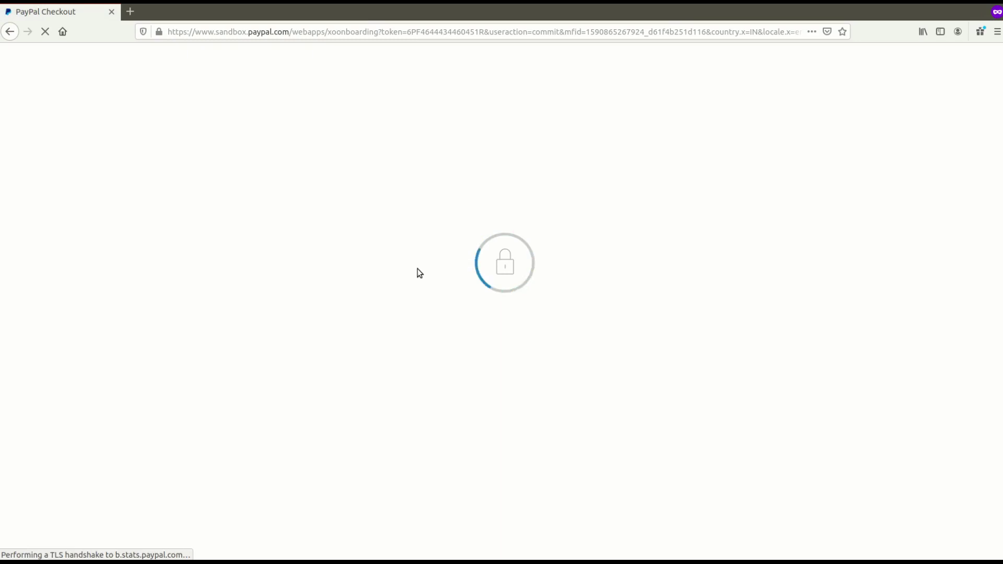
left_click(514, 115)
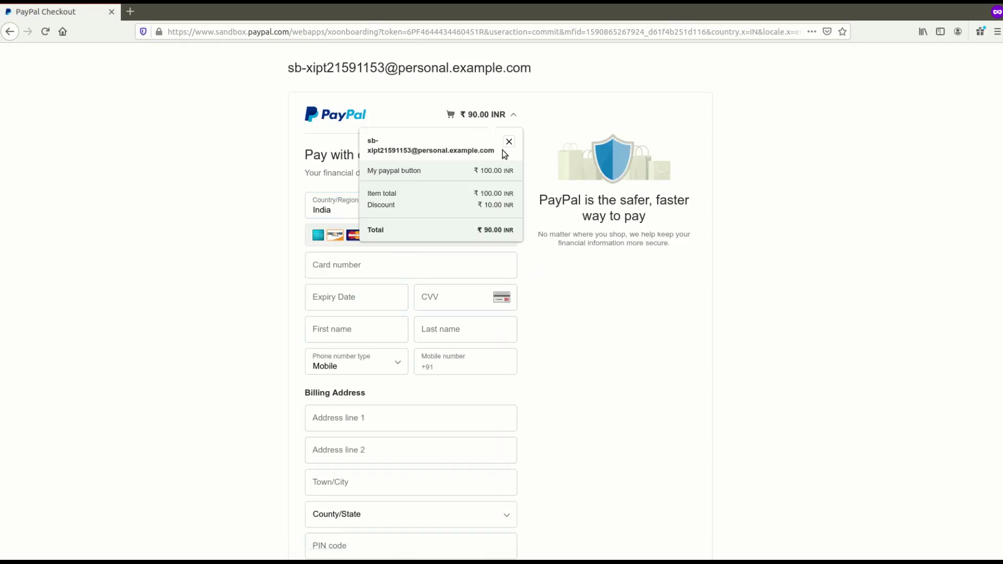
triple_click(486, 205)
left_click(2, 215)
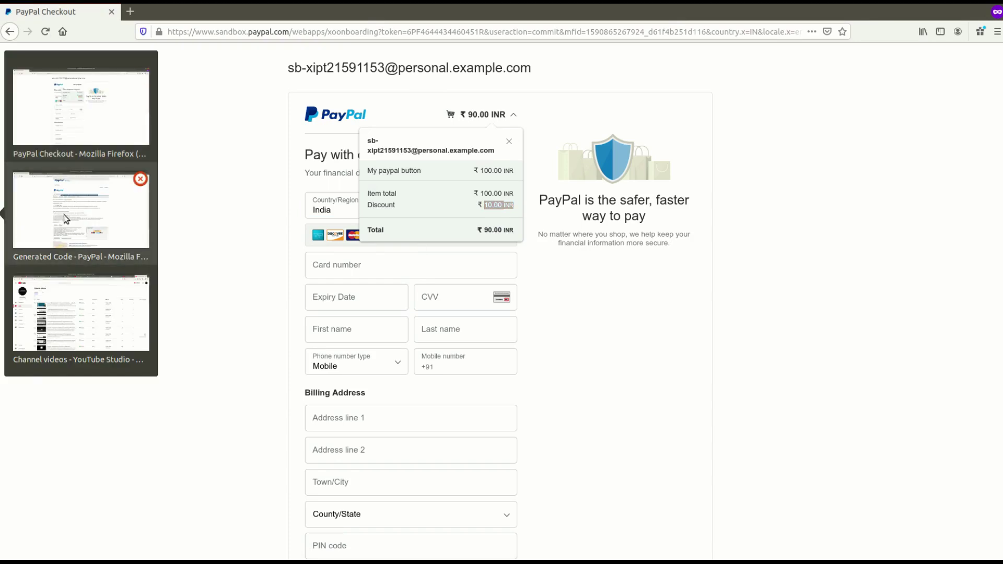
Reopen the Buy Now button for editing from its generated code page.
left_click(28, 229)
scroll(470, 374, "down", 3)
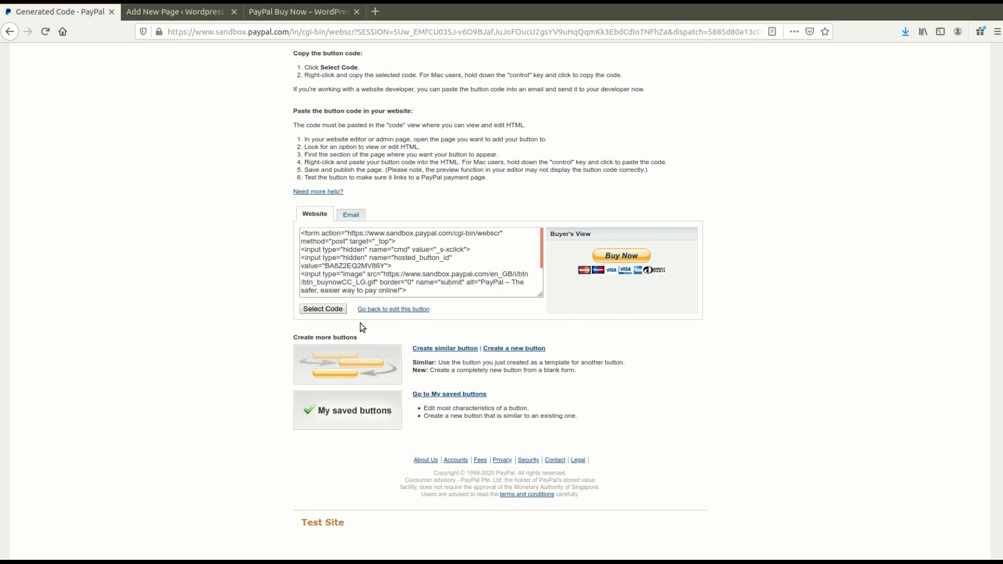
left_click(397, 310)
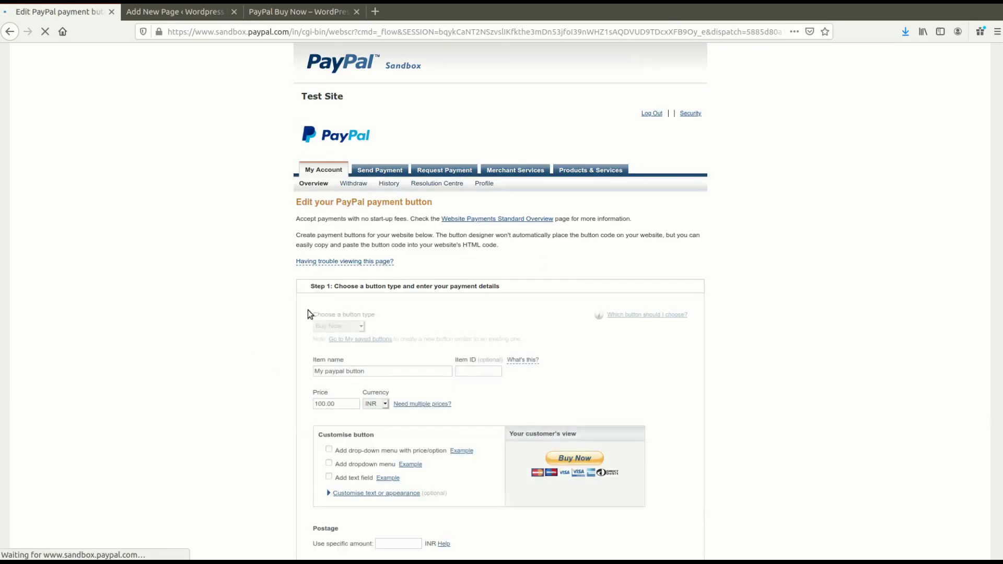
scroll(267, 404, "down", 7)
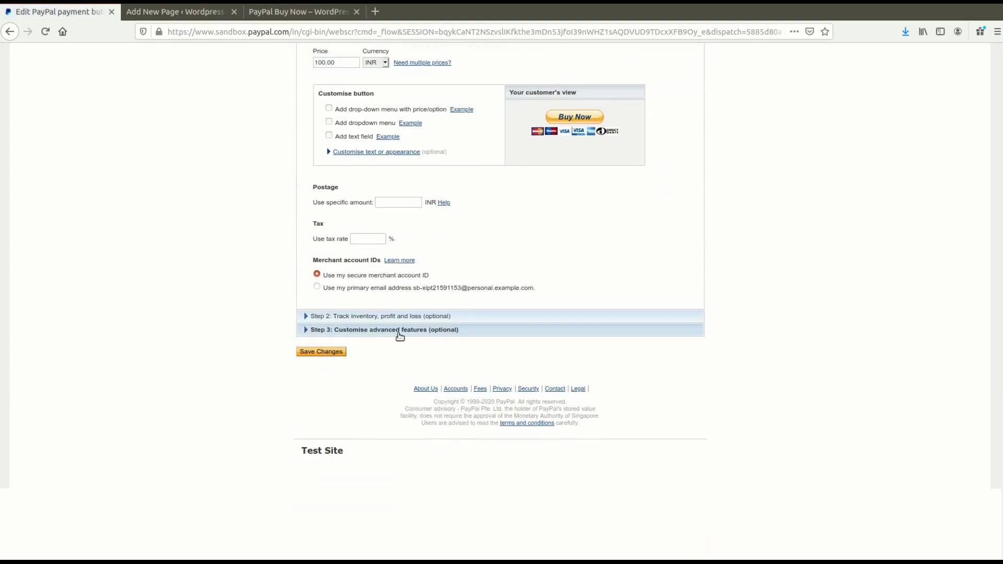
left_click(399, 330)
scroll(282, 413, "up", 5)
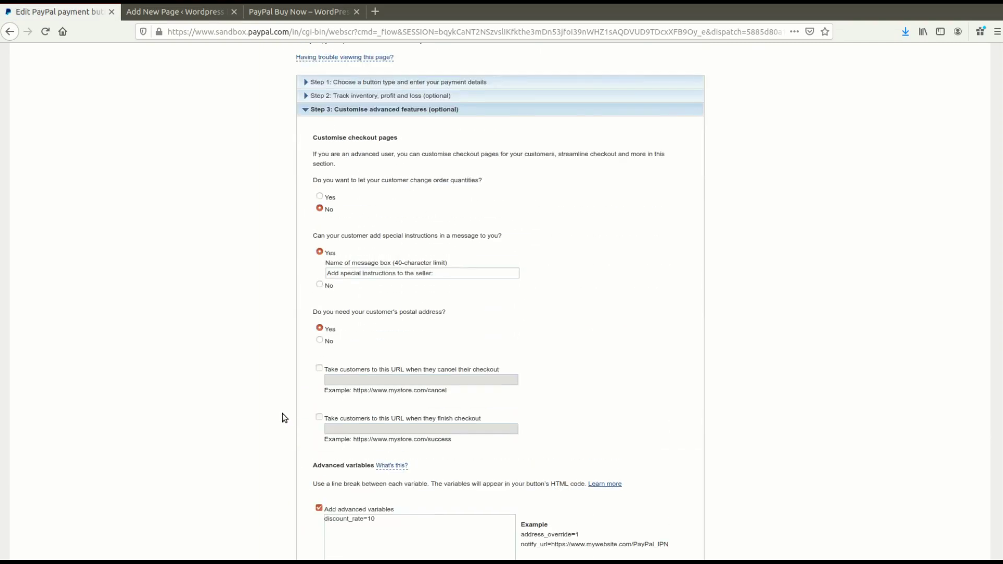
left_click(369, 287)
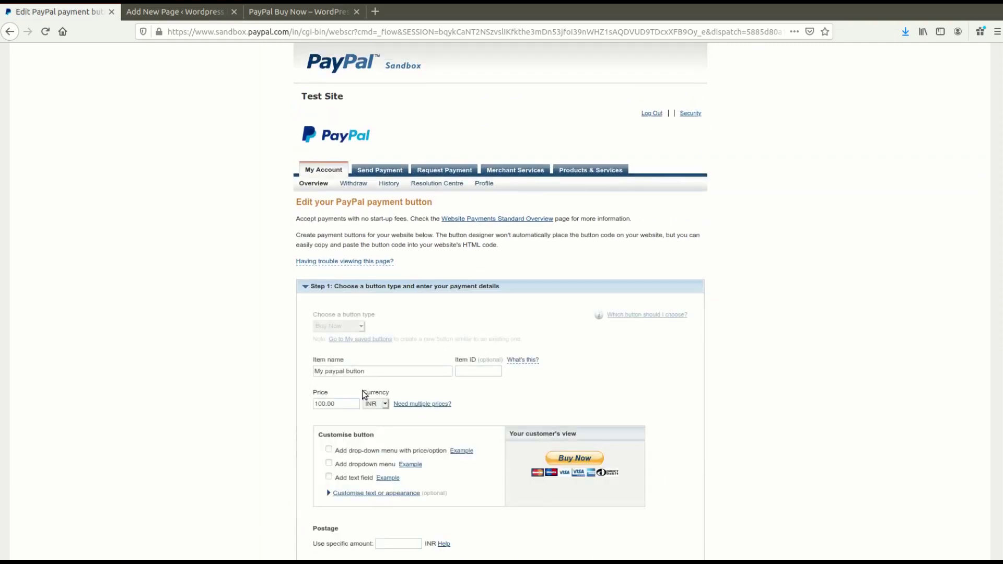
scroll(325, 407, "down", 4)
Change the button price from 100.00 to 50.00, keep discount_rate=10, and save.
left_click_drag(326, 179, 298, 180)
type("50")
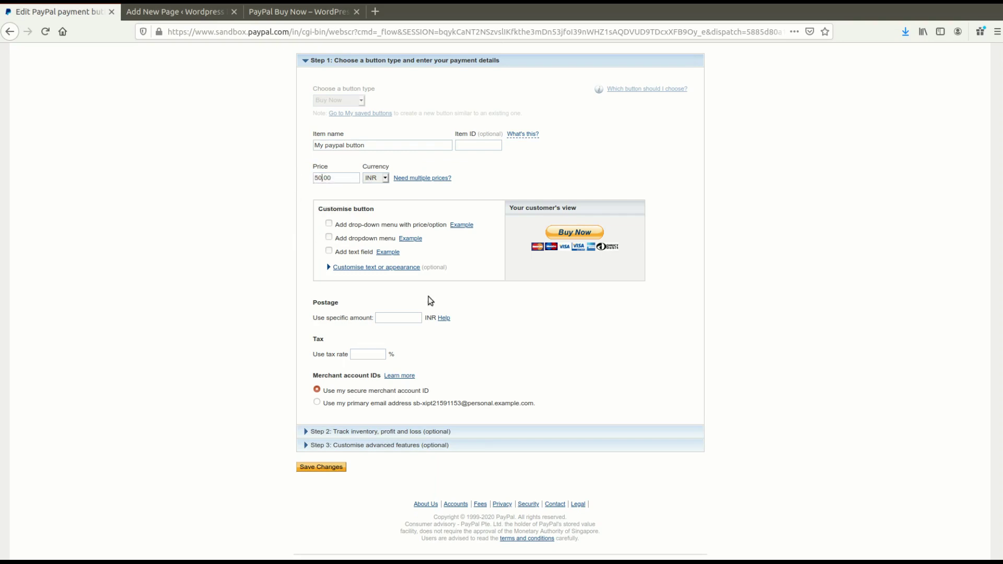
scroll(522, 354, "down", 2)
scroll(504, 325, "down", 1)
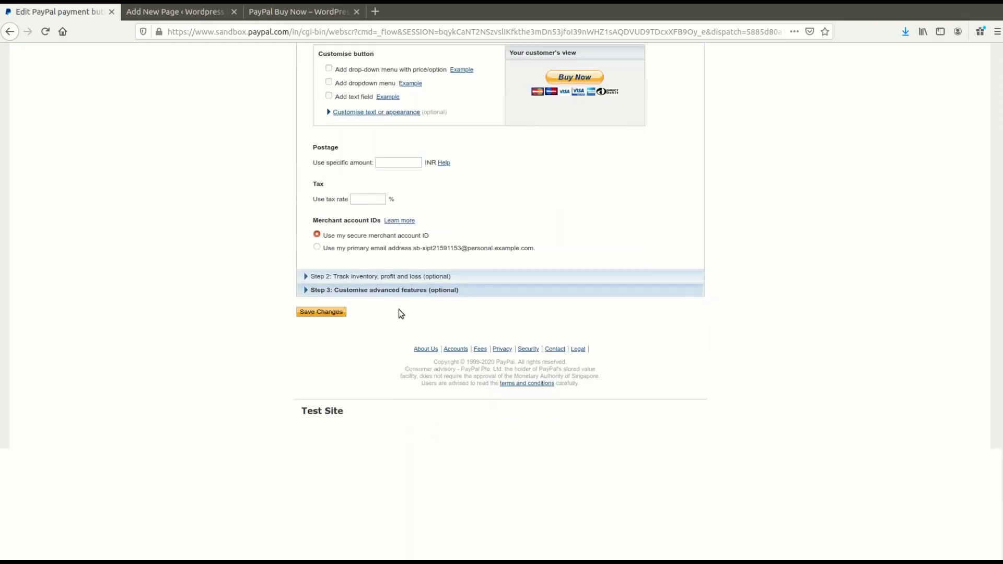
left_click(400, 291)
scroll(392, 340, "down", 5)
scroll(388, 387, "up", 1)
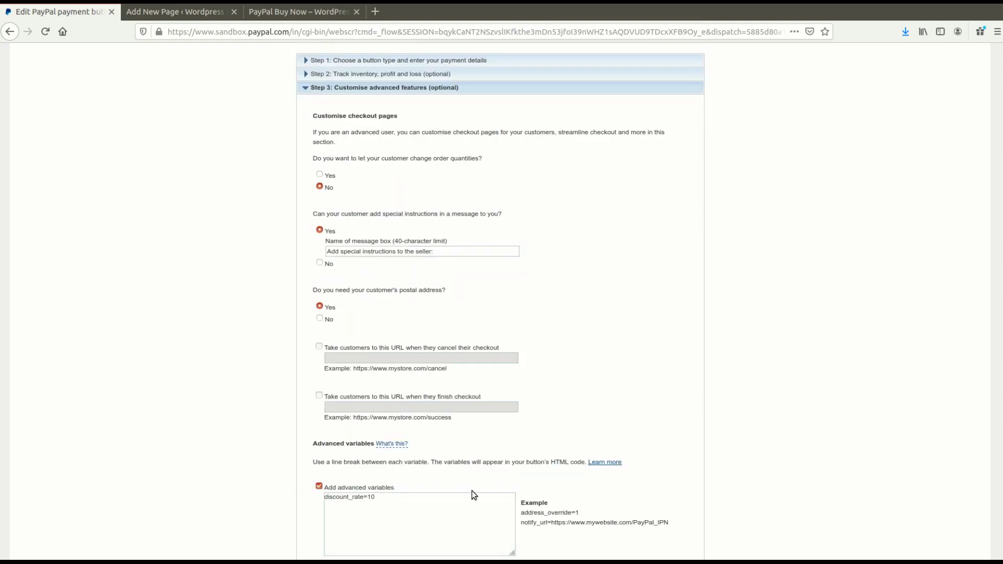
scroll(472, 492, "down", 3)
left_click(329, 431)
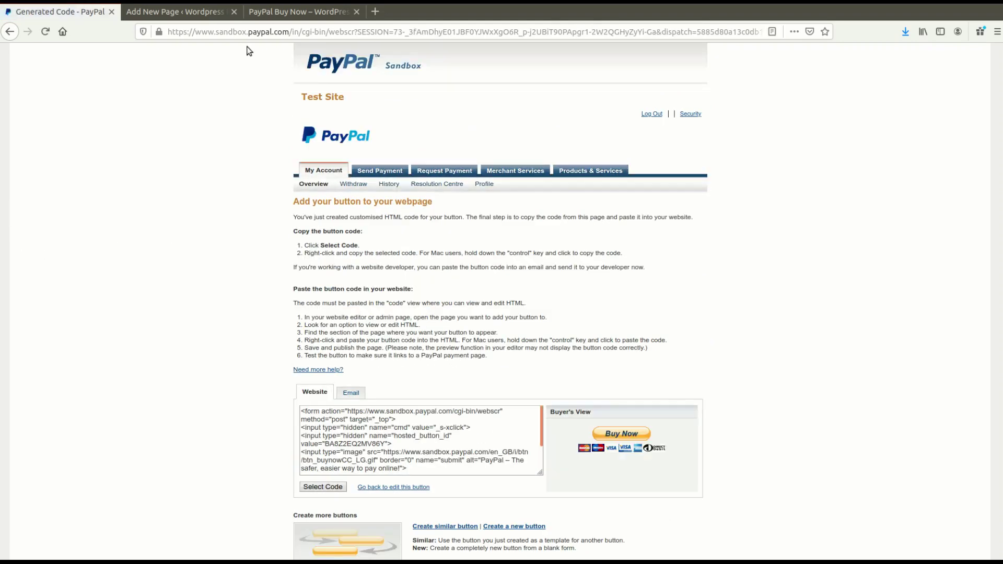
Load localhost/wp-experts/paypal-buy-now/ and start checkout at the new price with BUY NOW.
left_click(290, 12)
left_click(292, 32)
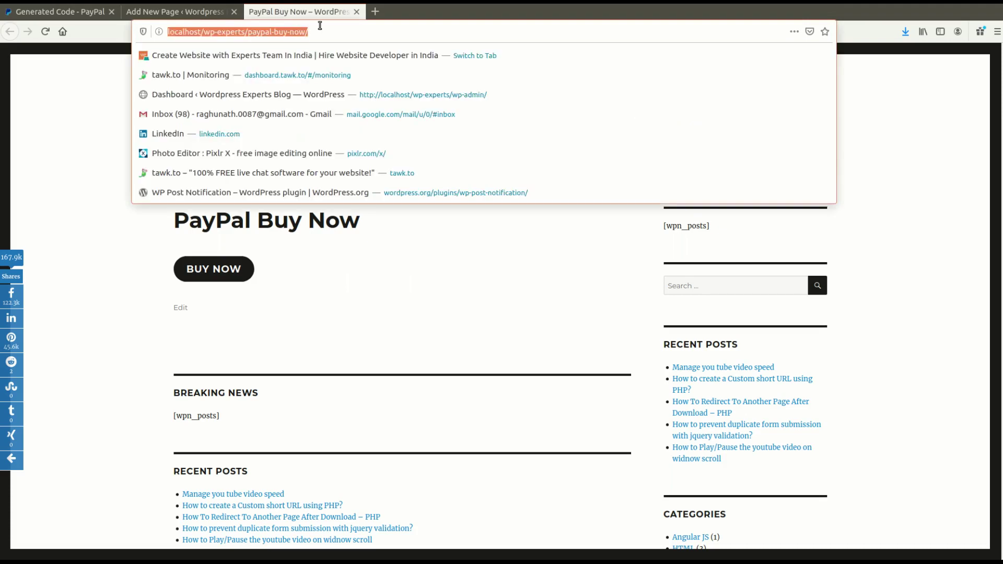
left_click(12, 178)
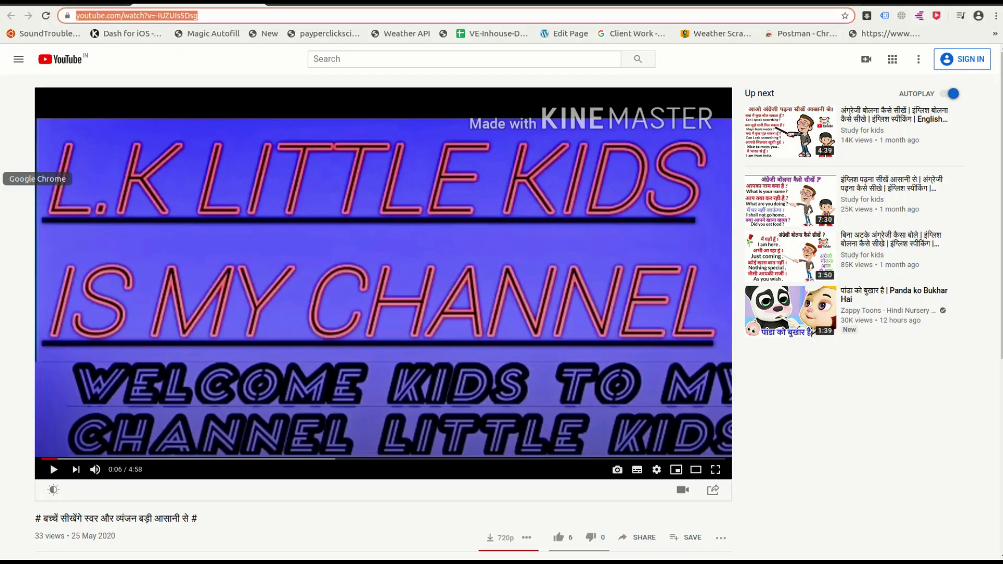
left_click(12, 214)
left_click(83, 234)
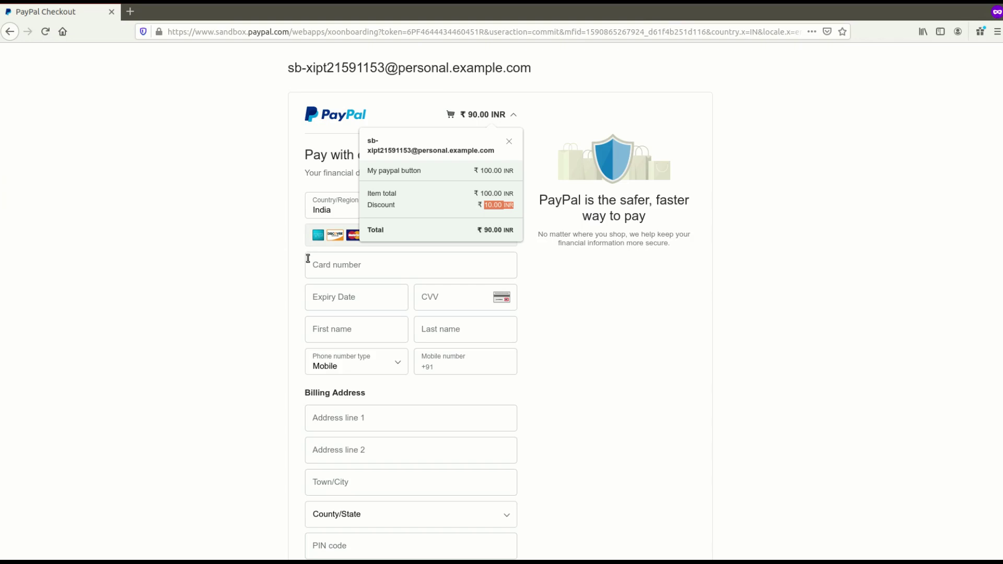
left_click(175, 25)
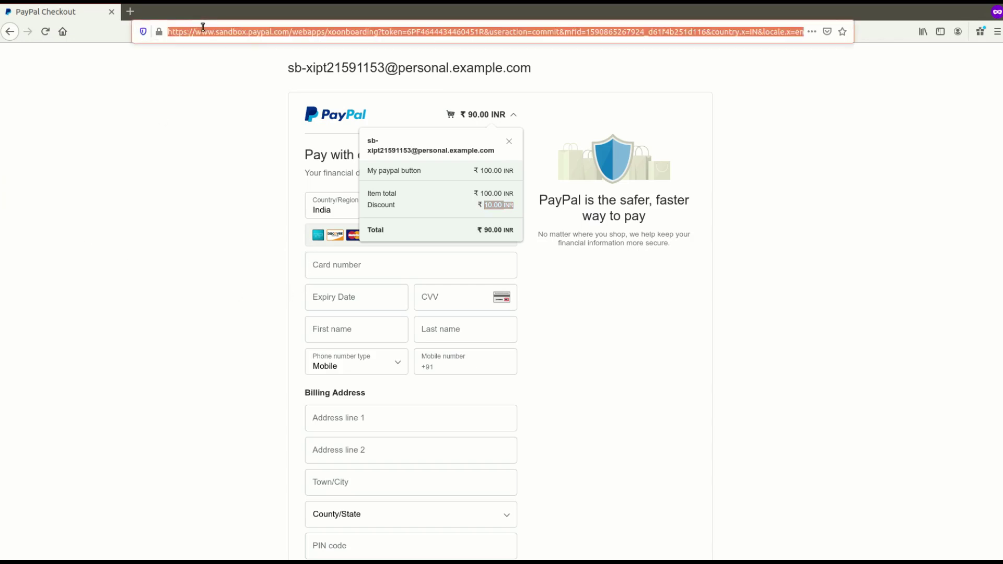
type("localhost/wp-experts/paypal-buy-now/")
key("Return")
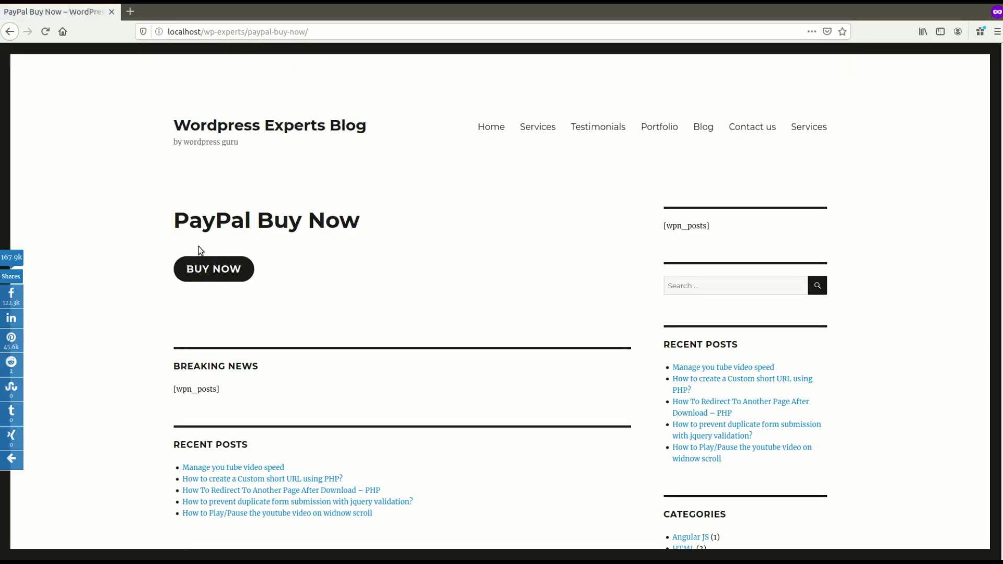
left_click(216, 269)
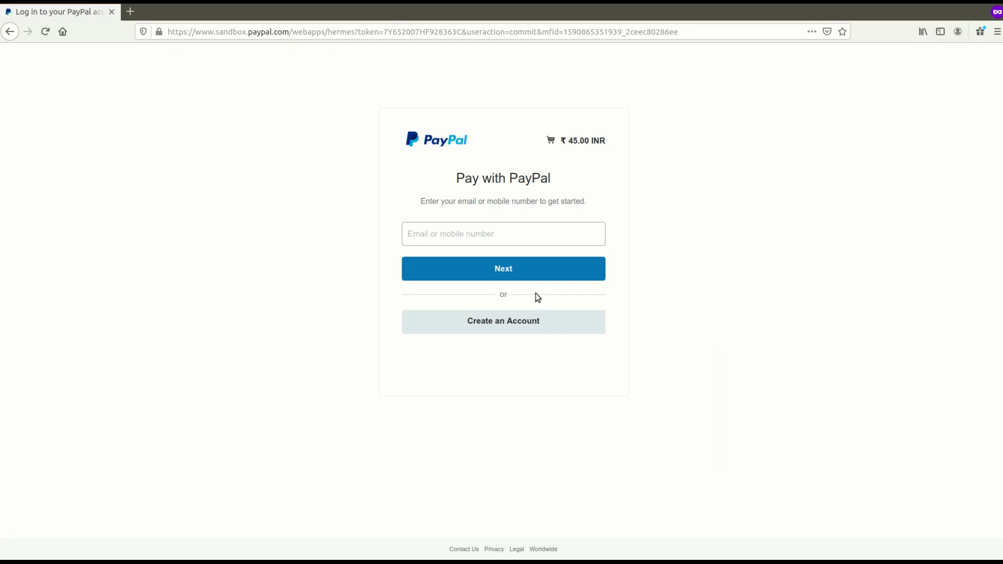
Continue to the card form and expand the ₹45.00 INR cart breakdown.
left_click(525, 325)
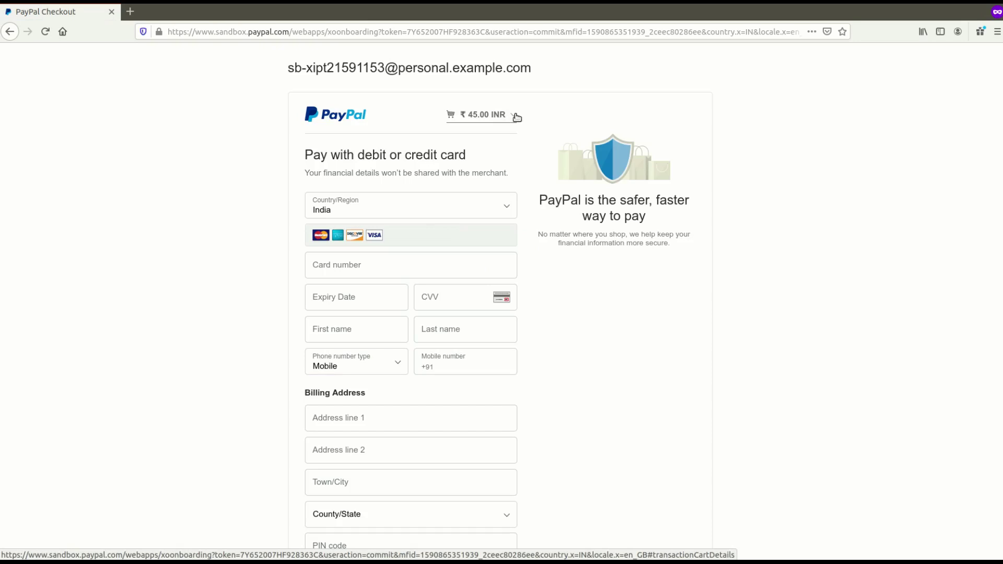
left_click(517, 117)
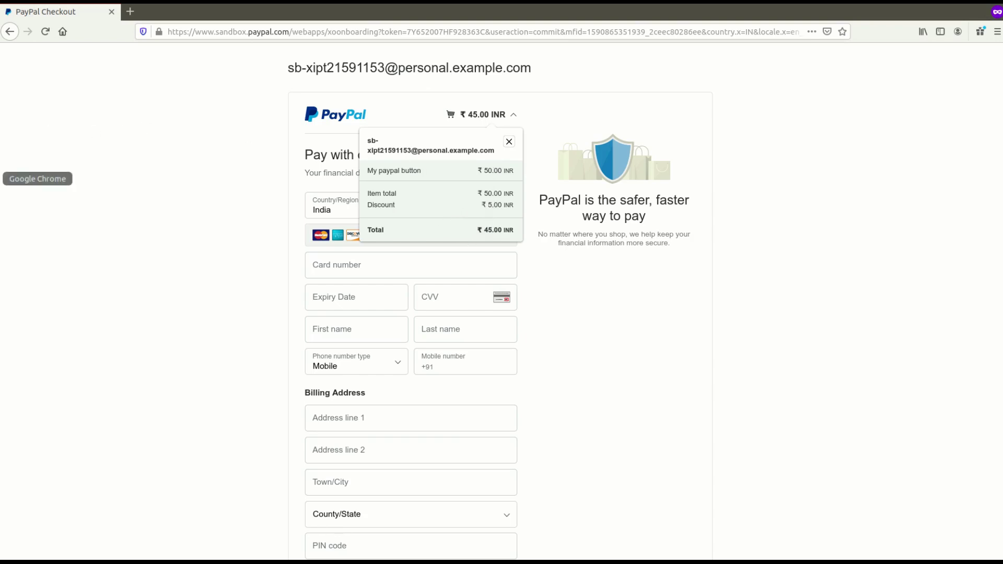
Return to the 'Generated Code - PayPal' tab in the PayPal Buy Now WordPress window.
left_click(2, 214)
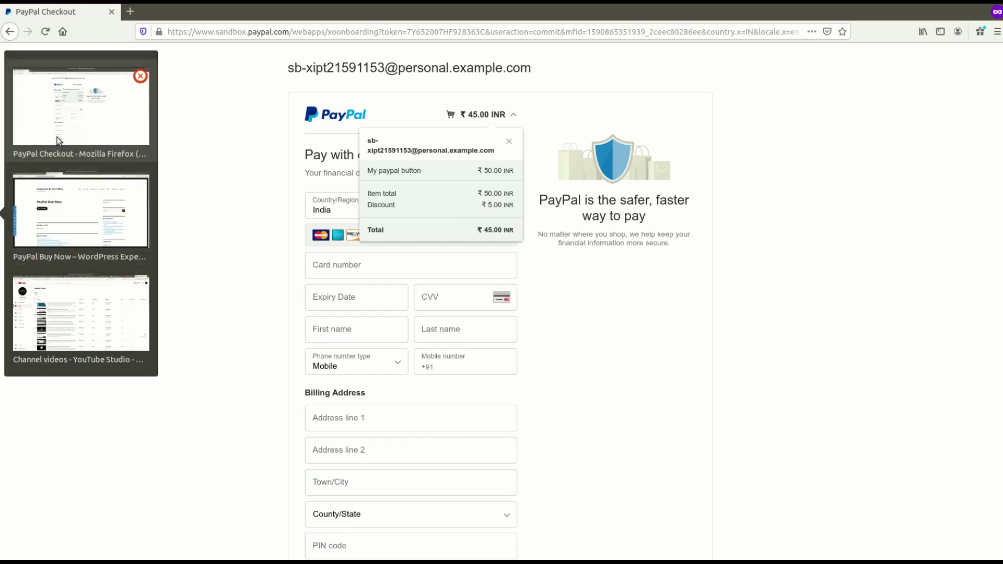
left_click(64, 224)
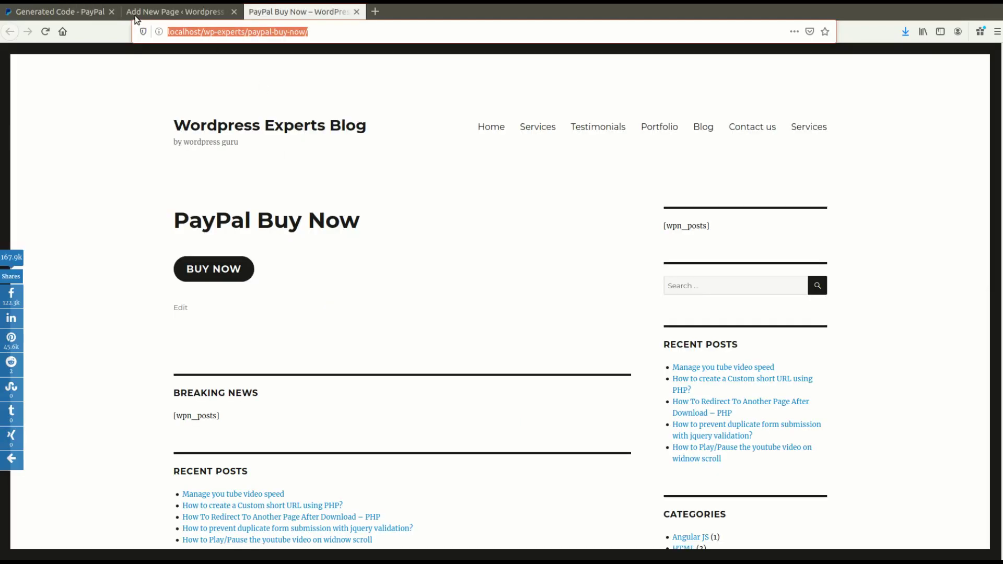
left_click(48, 16)
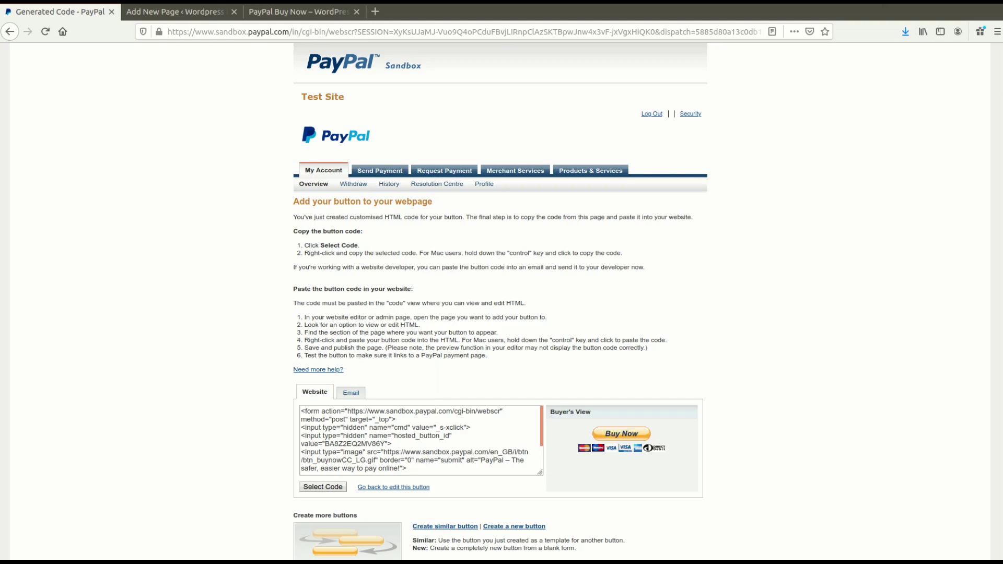
left_click(940, 1)
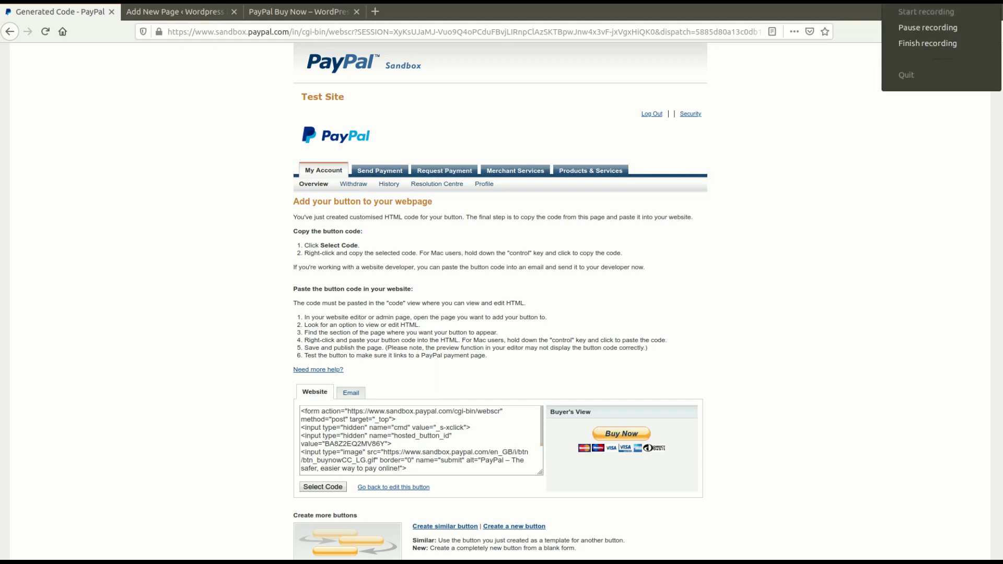